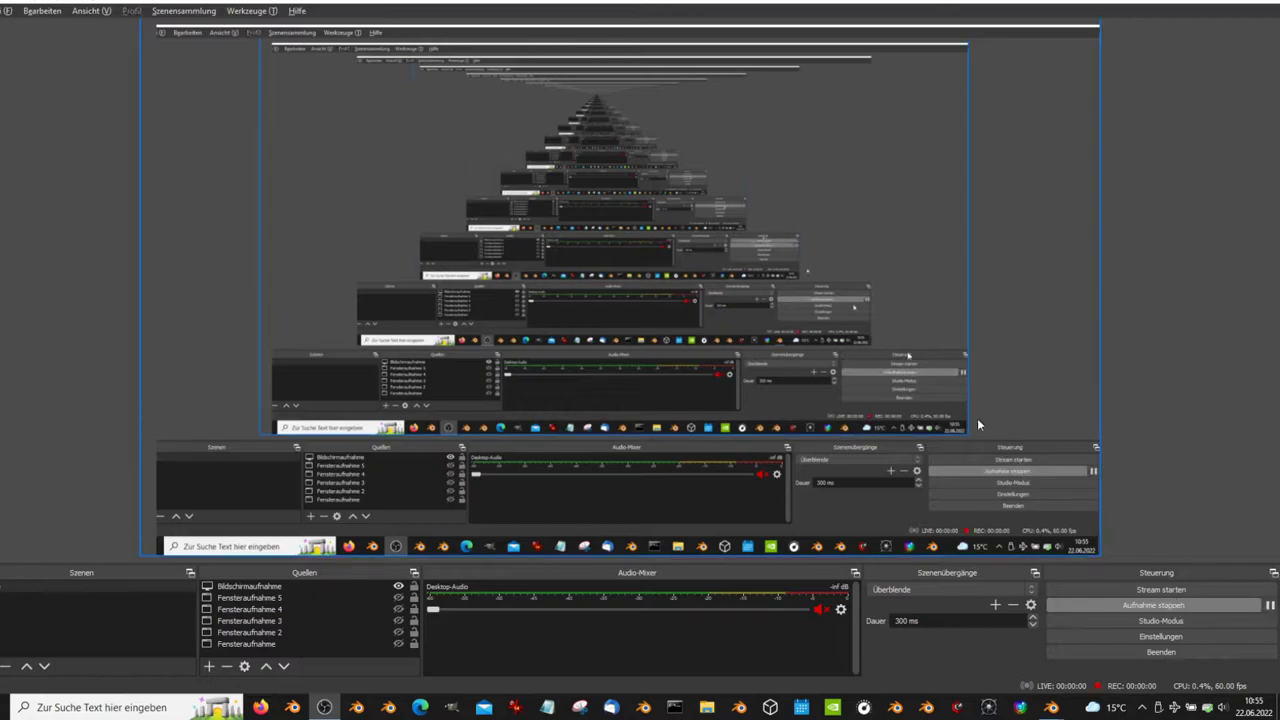
- Switch from OBS to the Blender window showing the animating caterpillar track scene
key("alt+Tab")
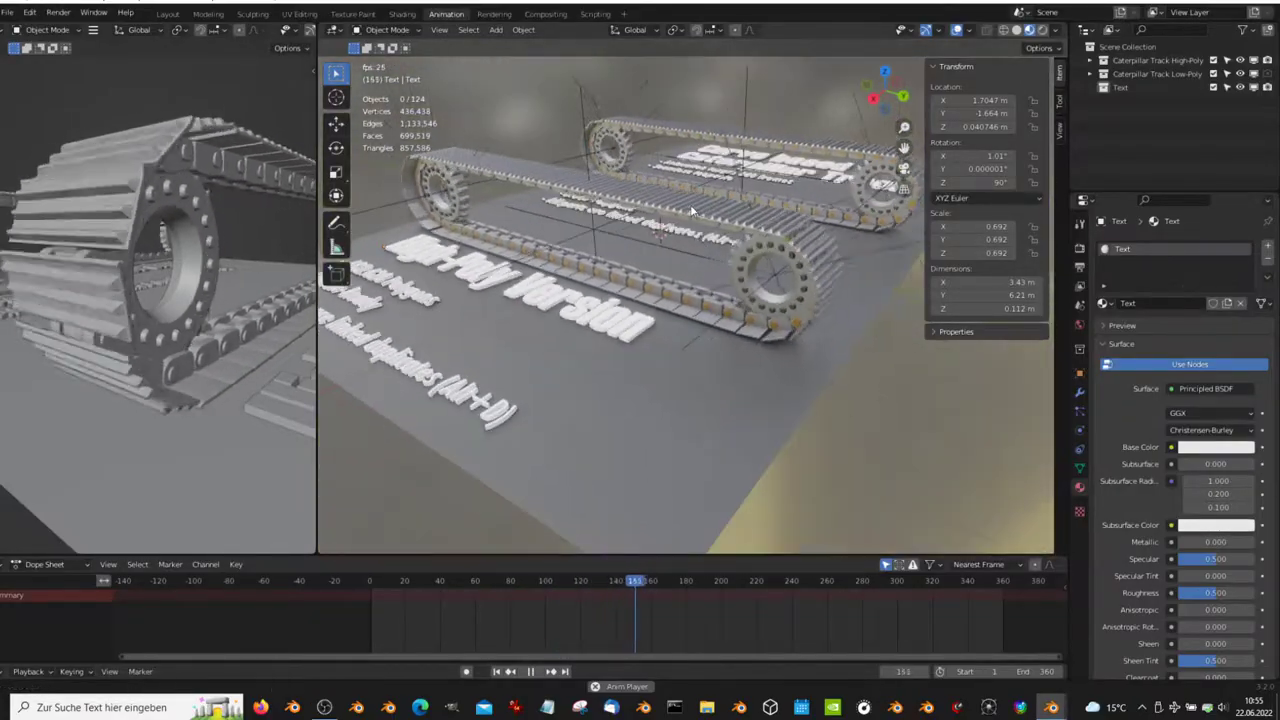
- Maximize the 3D view, delete all links sharing one mesh's data, then undo the deletion
key("ctrl+space")
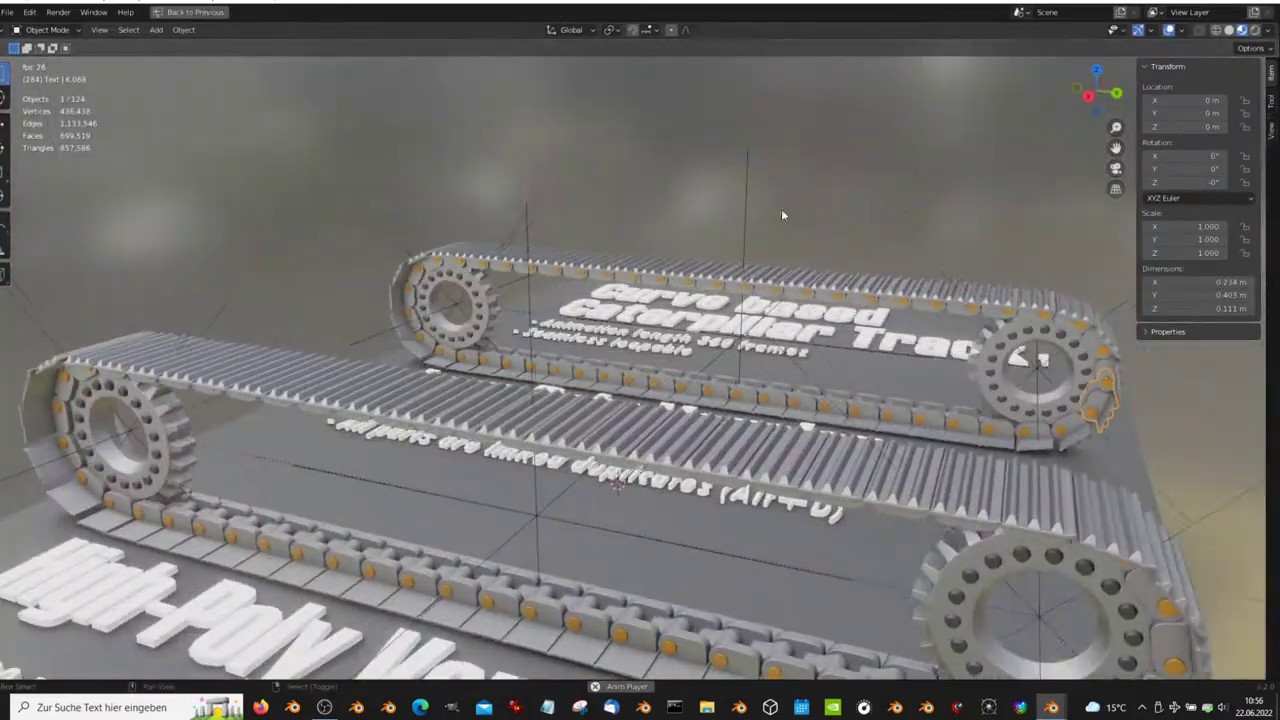
left_click(781, 208)
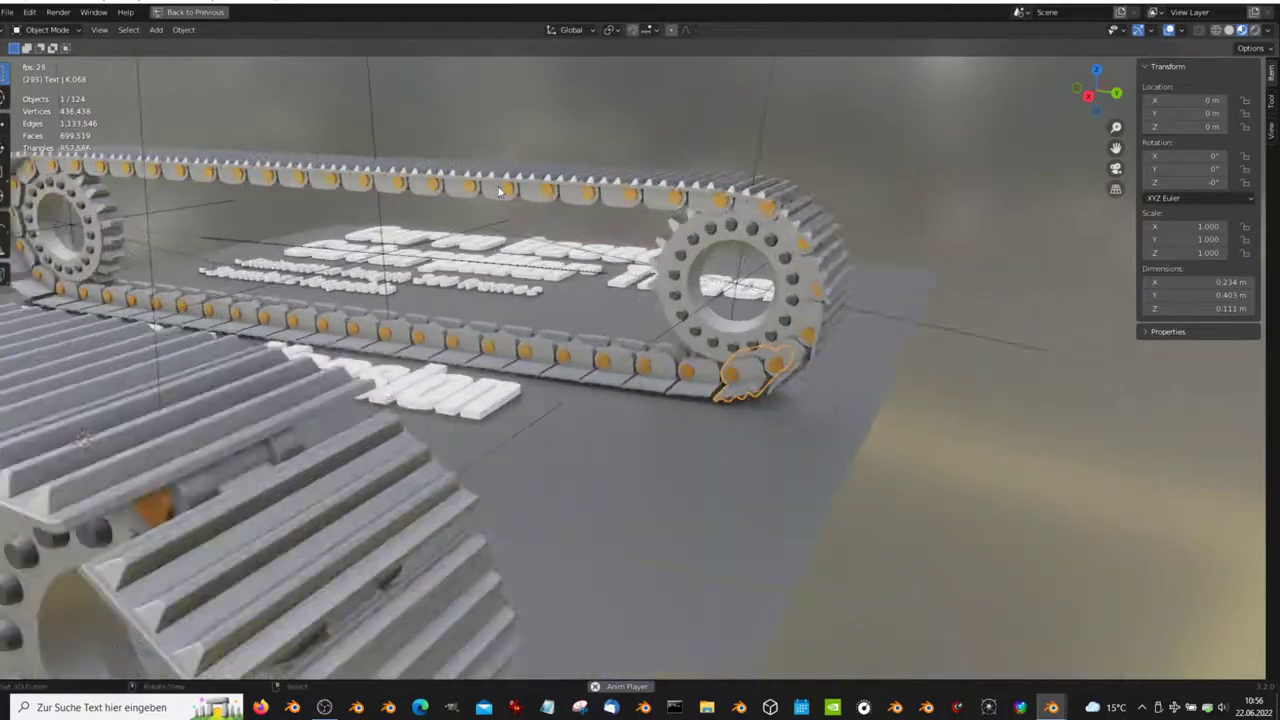
key("shift+l")
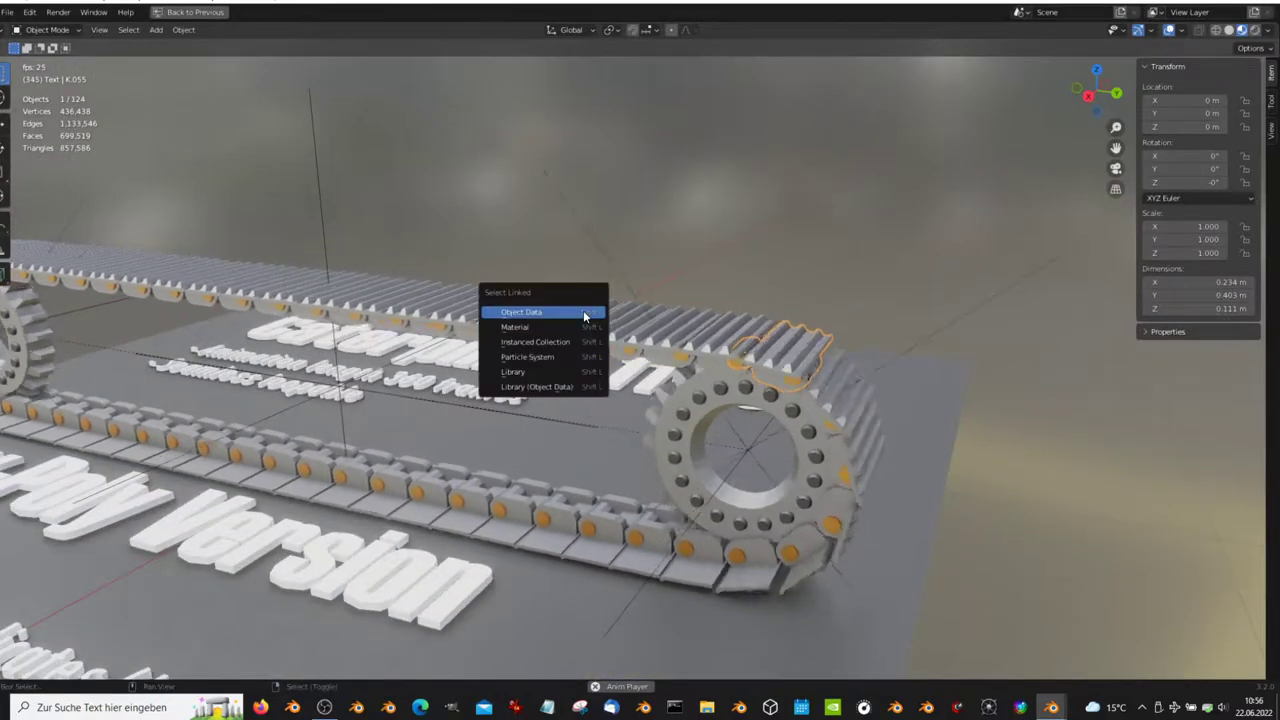
left_click(585, 313)
key("Delete")
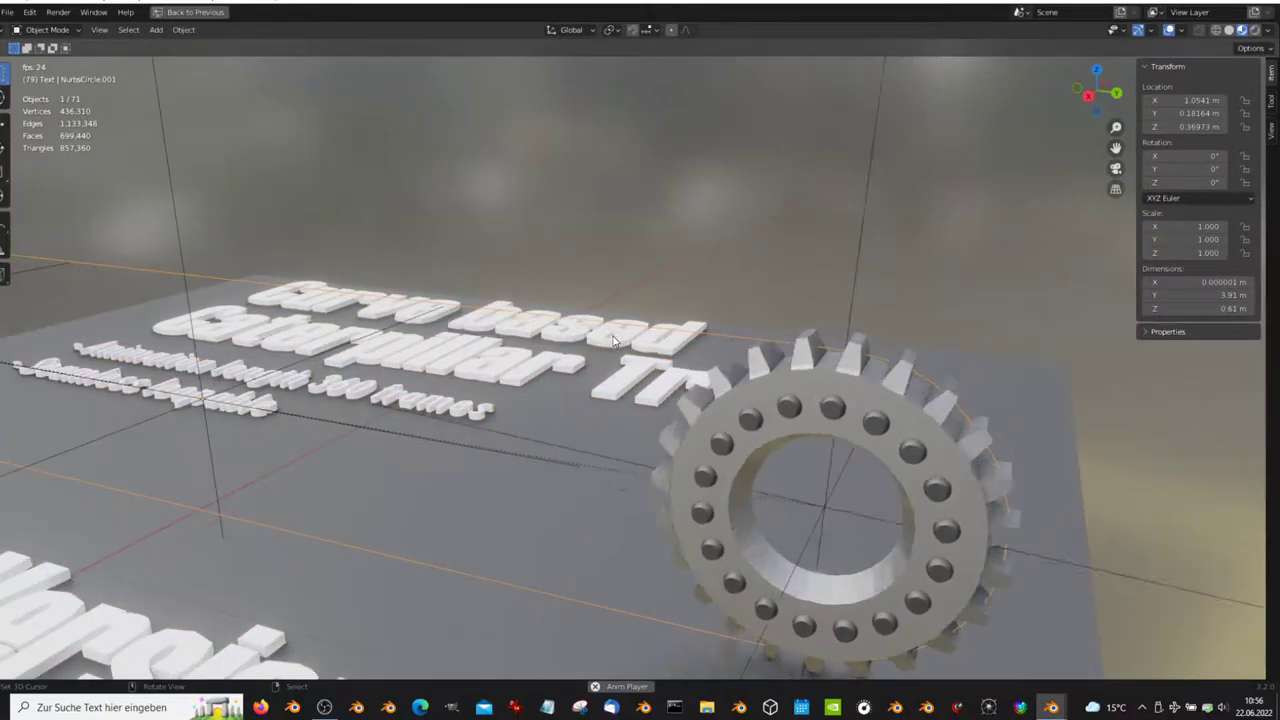
key("Tab")
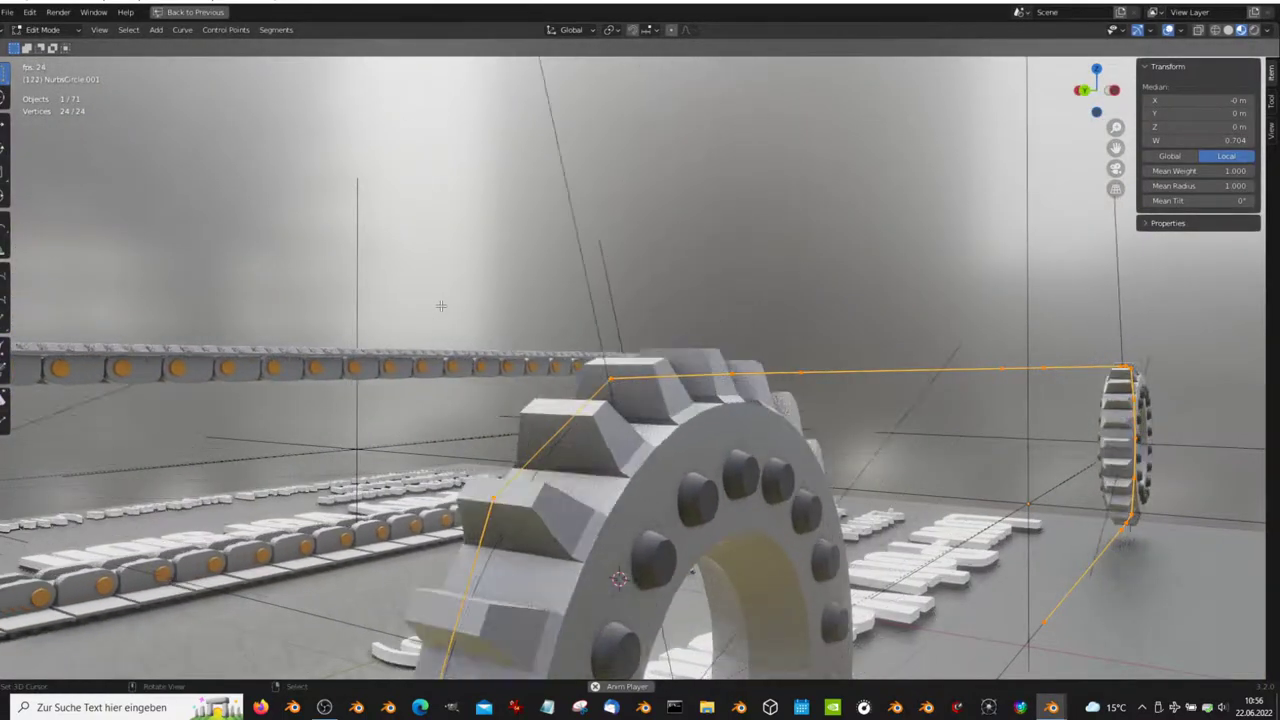
key("ctrl+z")
key("ctrl+z")
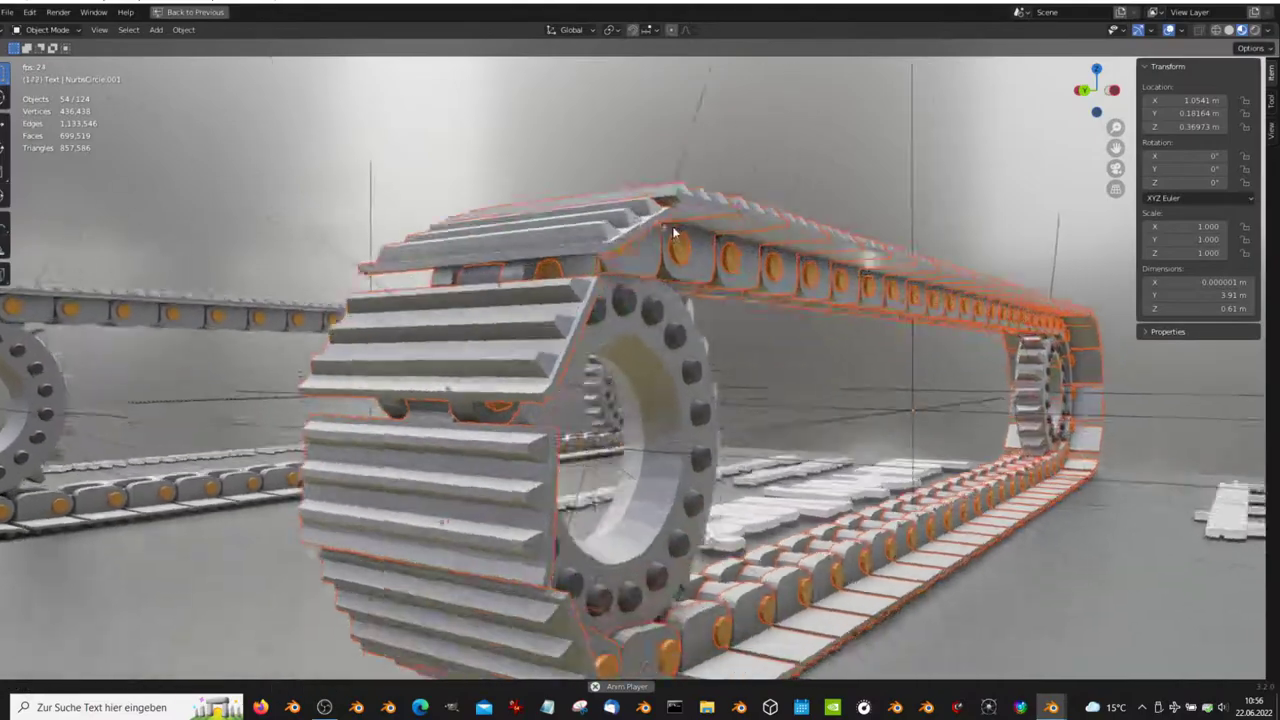
- Select Empty.010, start then cancel a rotation, and select the Plane
key("alt+a")
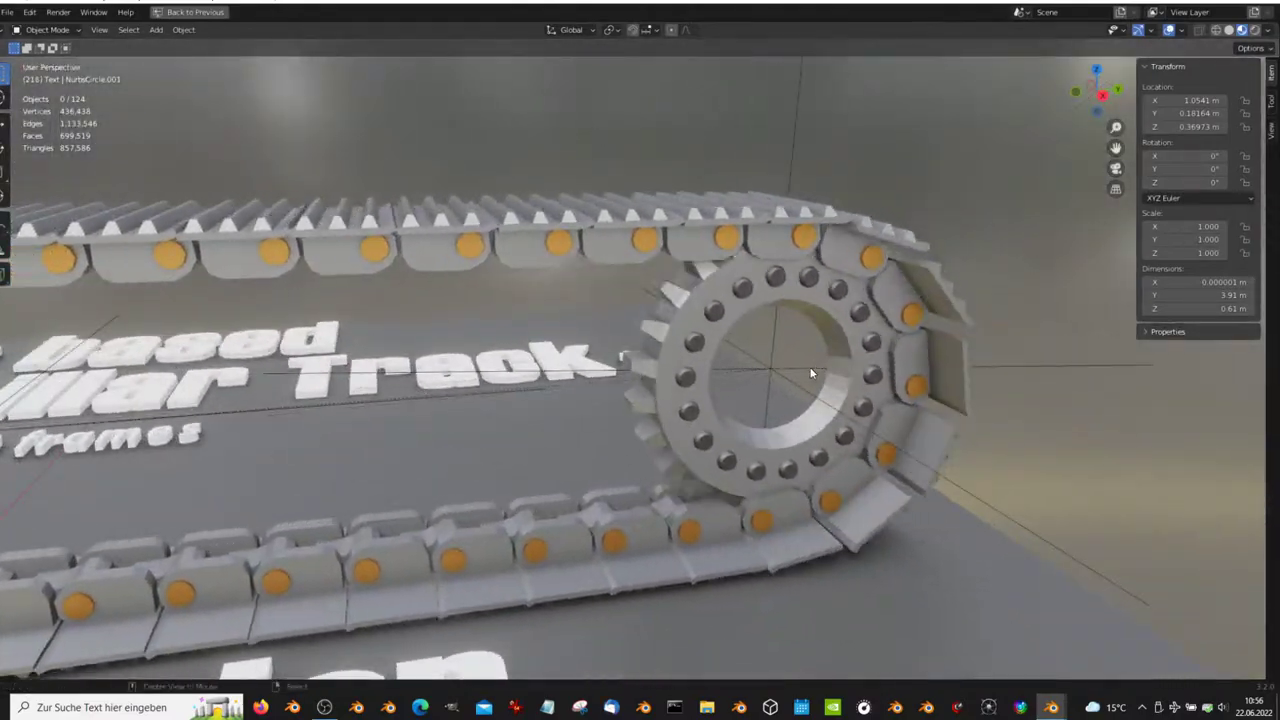
left_click(774, 369)
key("r")
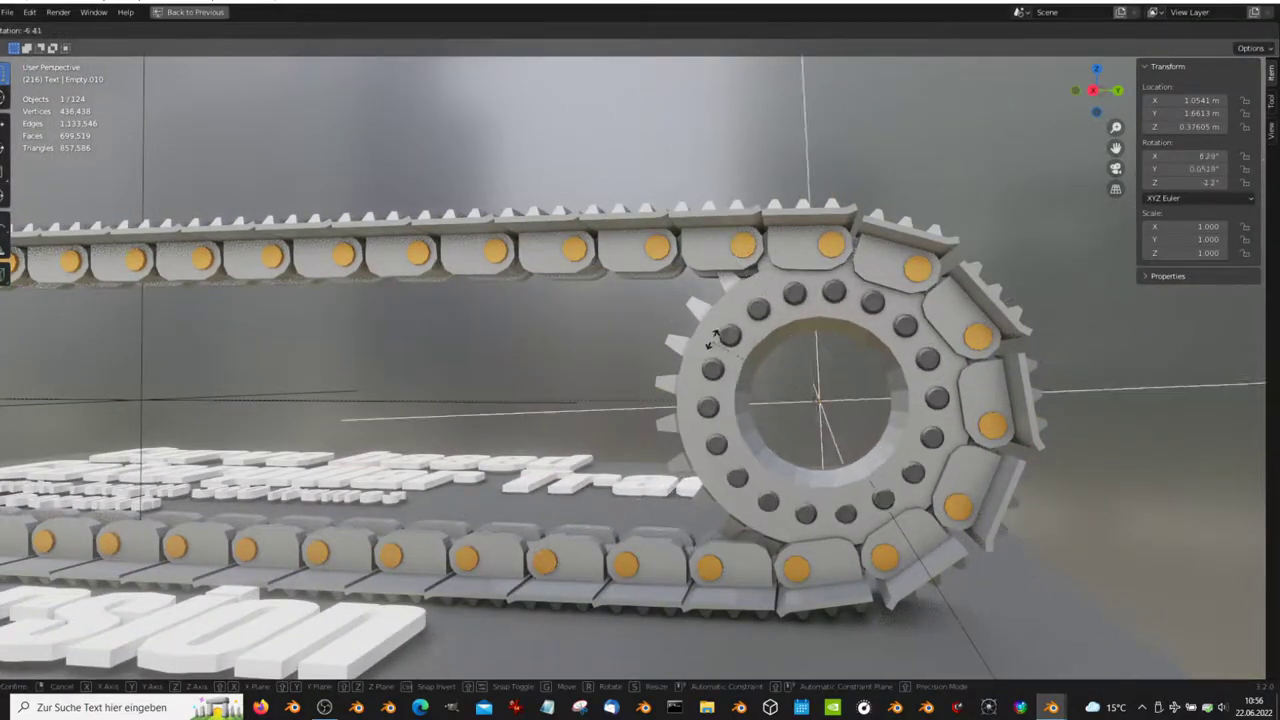
key("Escape")
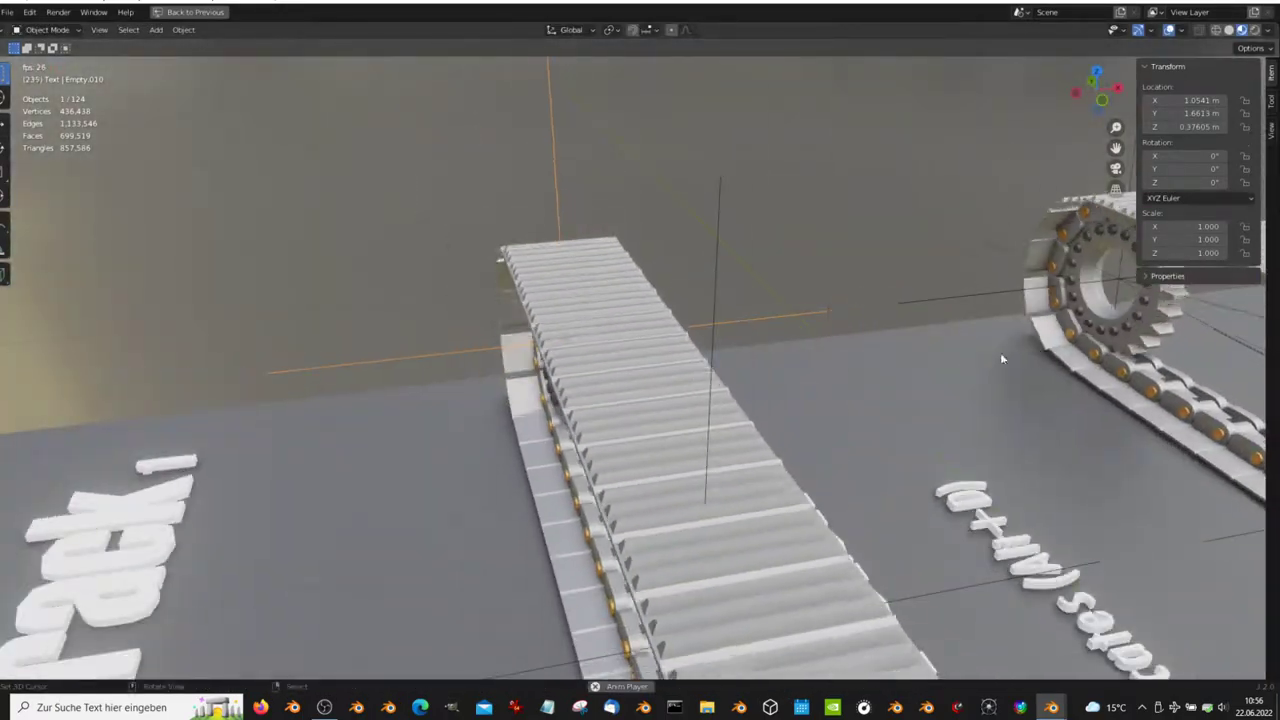
left_click(1000, 352)
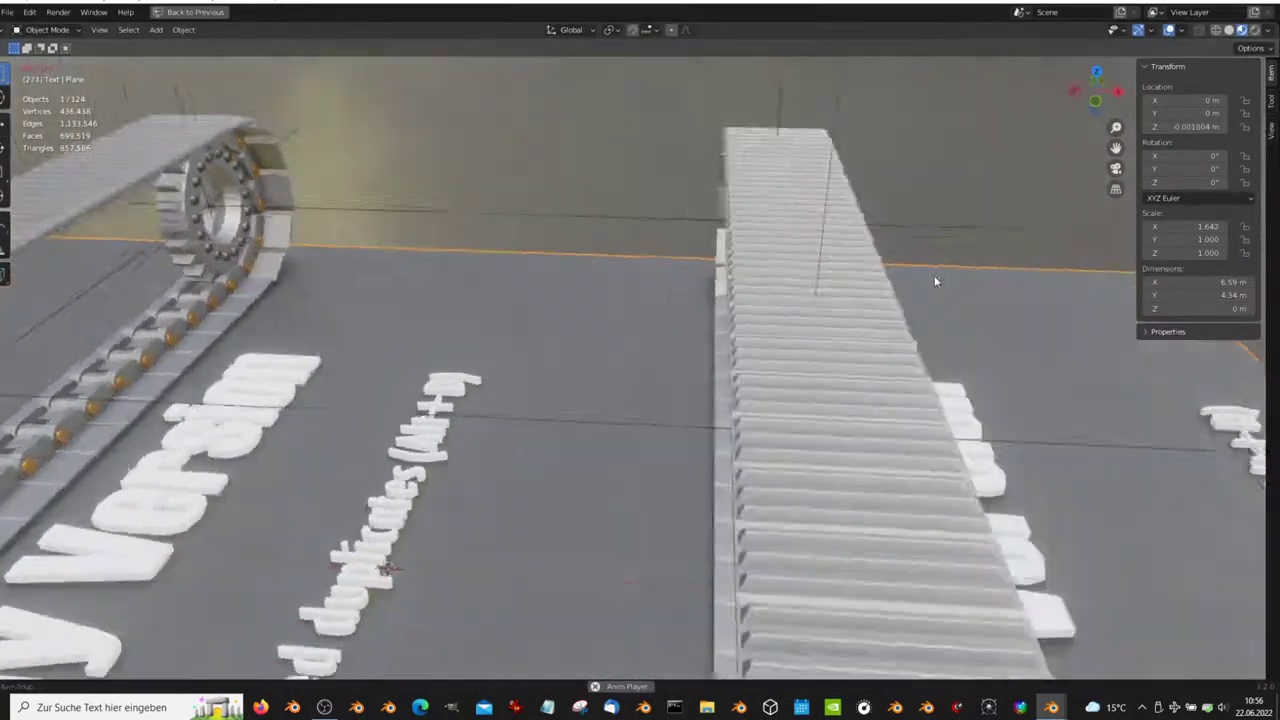
- Select K.061 in Edit Mode and scale its whole mesh to double along X
mouse_move(934, 281)
middle_mouse_down()
mouse_move(713, 197)
mouse_move(760, 230)
mouse_move(735, 240)
mouse_move(799, 311)
mouse_move(785, 350)
middle_mouse_up()
left_click(742, 244)
key("Tab")
key("a")
key("s")
key("x")
left_click(920, 360)
mouse_move(920, 360)
middle_mouse_down()
mouse_move(584, 333)
mouse_move(363, 360)
mouse_move(519, 318)
middle_mouse_up()
key("s")
key("x")
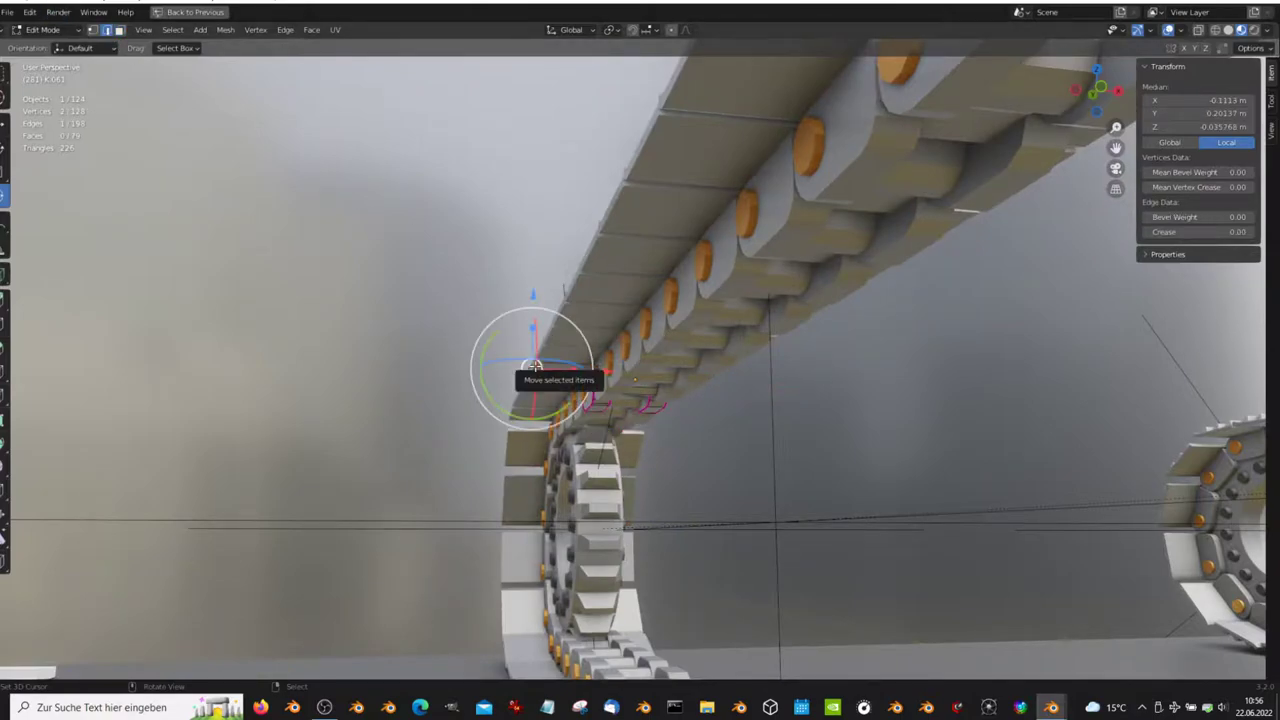
- Scale a linked part of the link along X to 0.537, then to 2.519
key("l")
middle_click_drag(533, 366, 880, 327)
key("s")
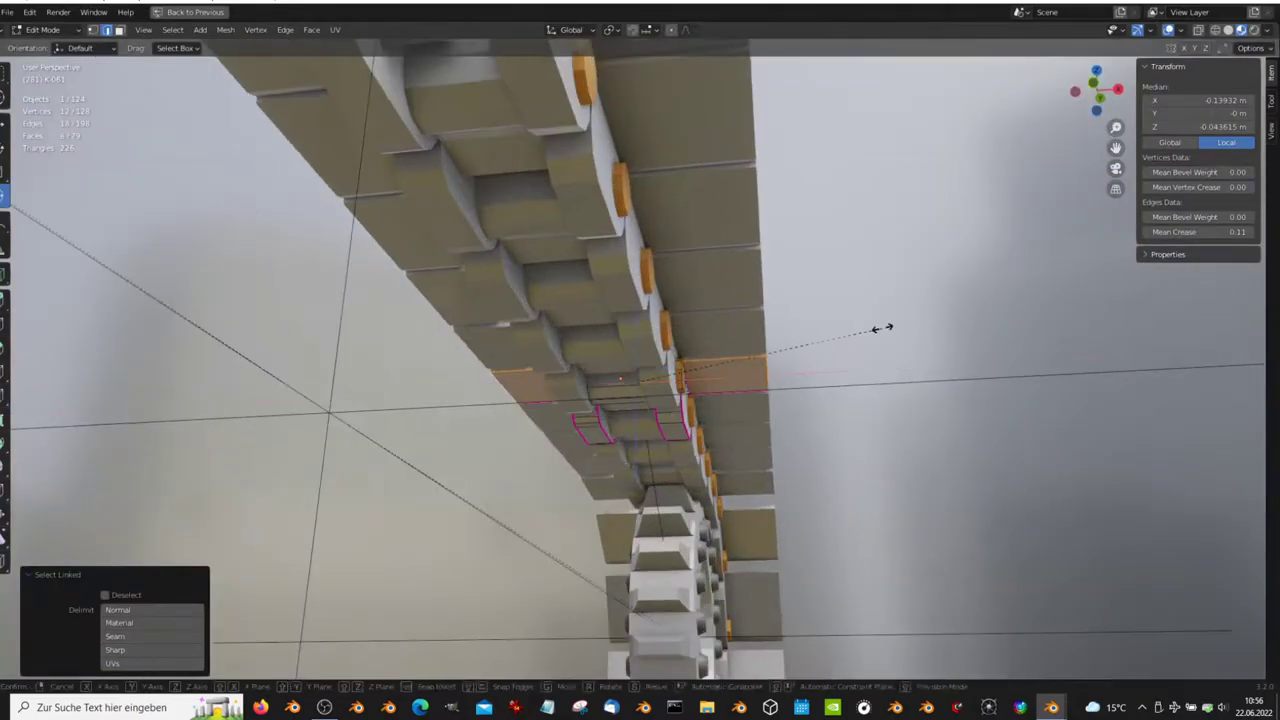
key("x")
left_click(766, 329)
middle_click_drag(651, 386, 623, 423)
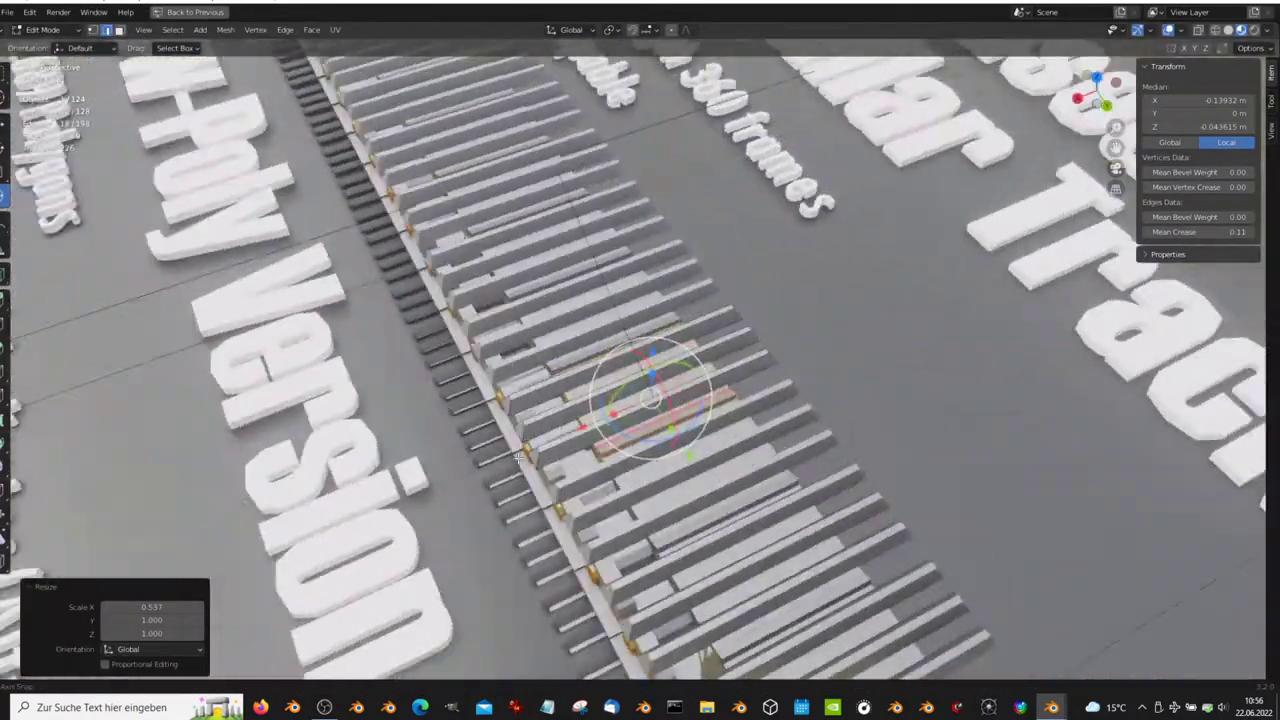
key("s")
key("x")
left_click(1071, 400)
- Select a single edge of the tread plate and view the whole track from above
mouse_move(1071, 400)
middle_mouse_down()
mouse_move(759, 317)
mouse_move(738, 286)
middle_mouse_up()
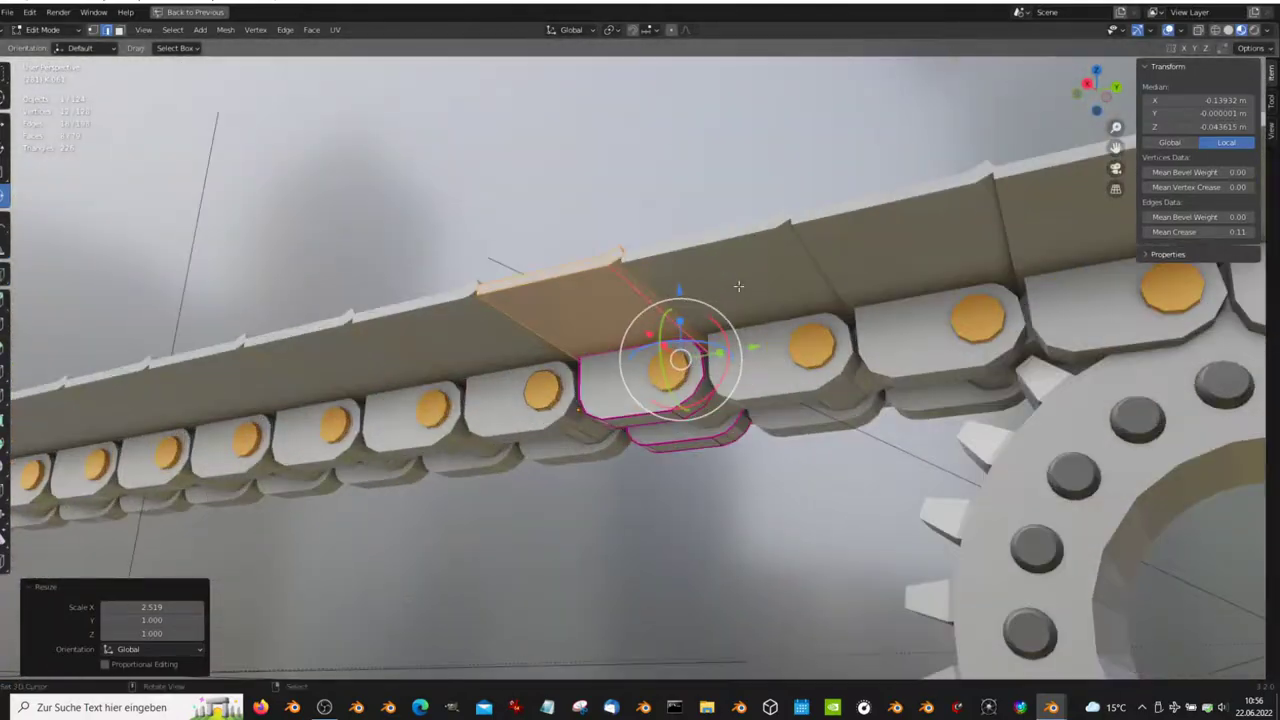
left_click(548, 265)
scroll(550, 277, "down", 5)
middle_click_drag(550, 277, 556, 389)
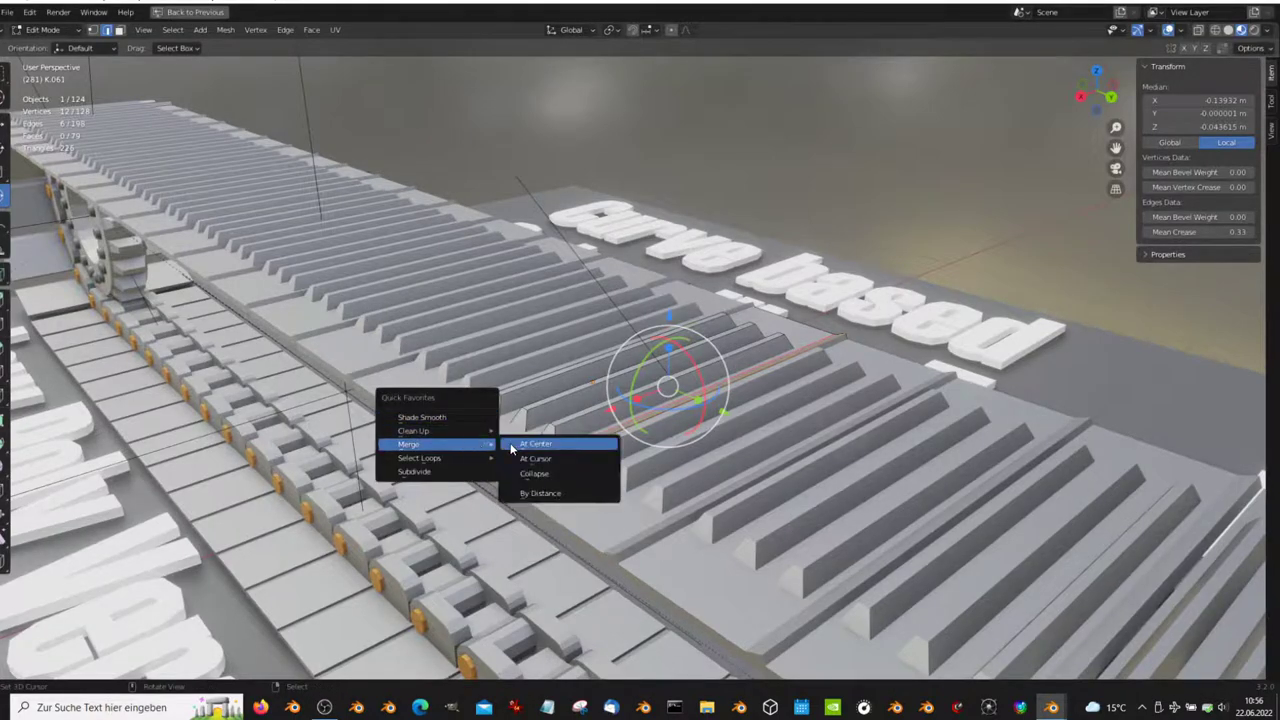
- Subdivide the edge and slide the new edge loop toward the plate end
left_click(415, 472)
left_click(665, 370, "alt")
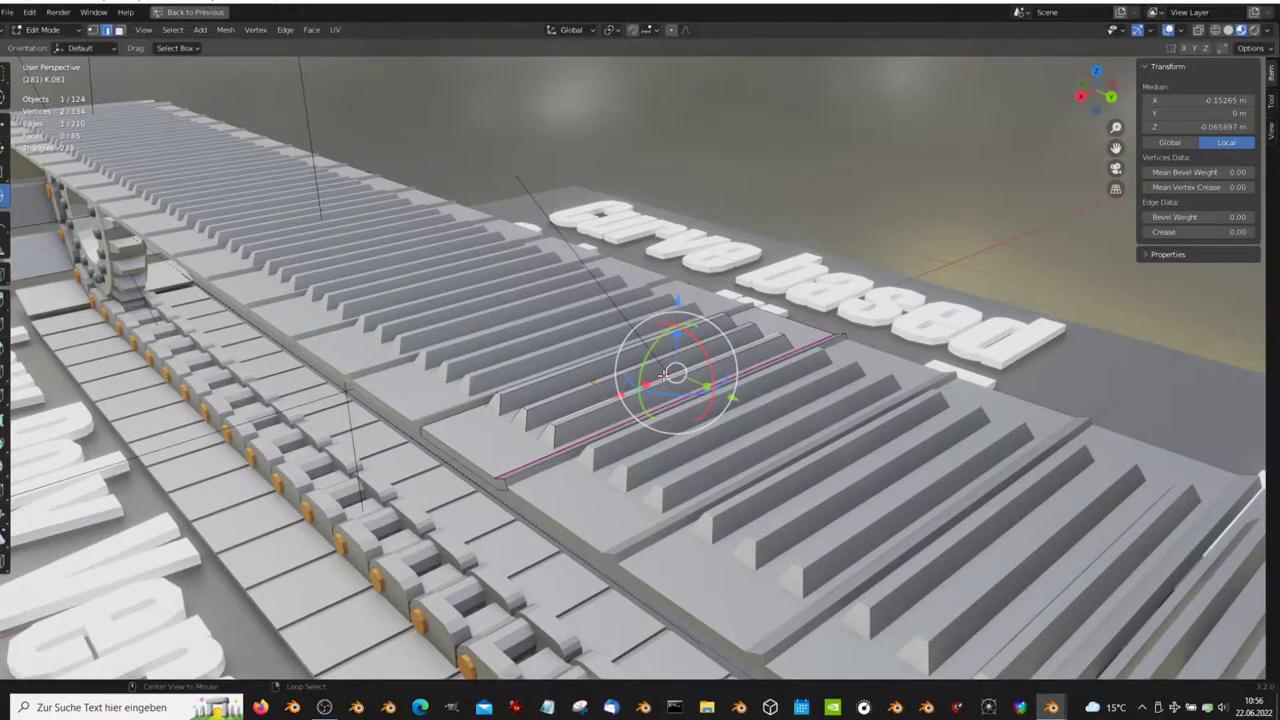
middle_click_drag(672, 373, 678, 417)
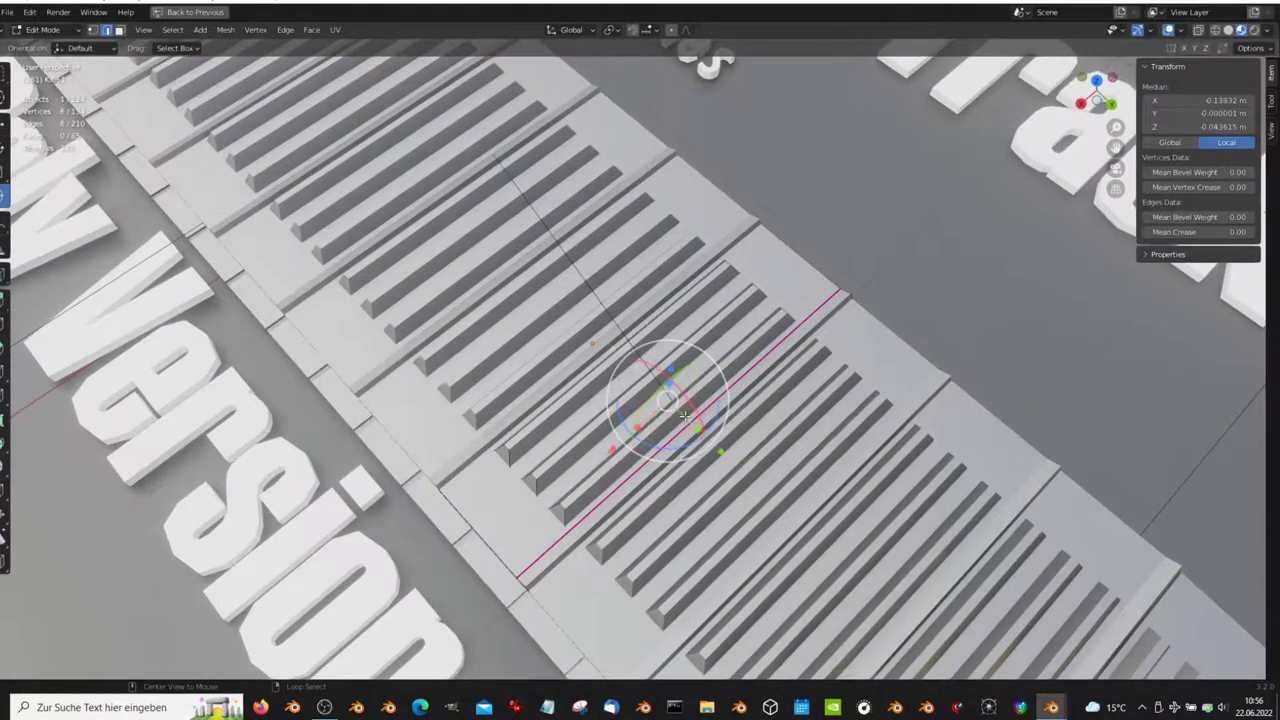
left_click(617, 468)
middle_click_drag(617, 468, 645, 398)
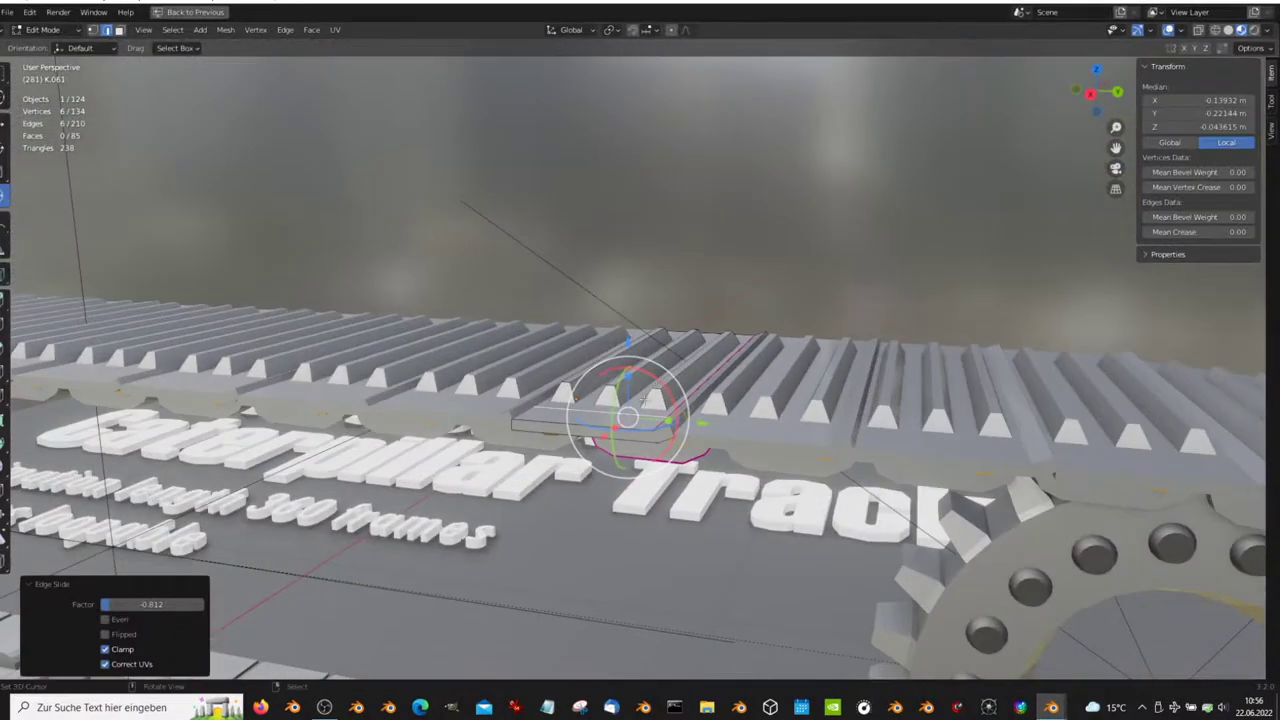
- Select the plate's outer edge and lower it about 0.06 m along Z
left_click(636, 438)
left_click(636, 436)
left_click(661, 428)
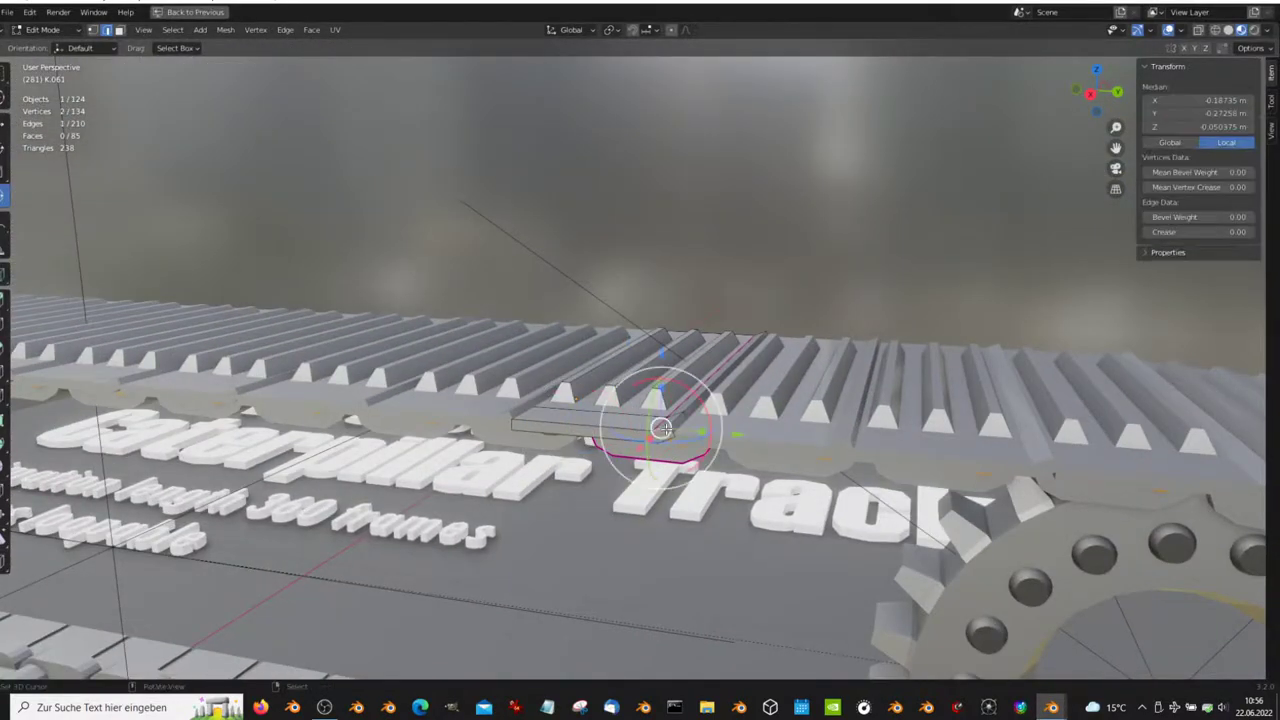
middle_click_drag(625, 353, 614, 414)
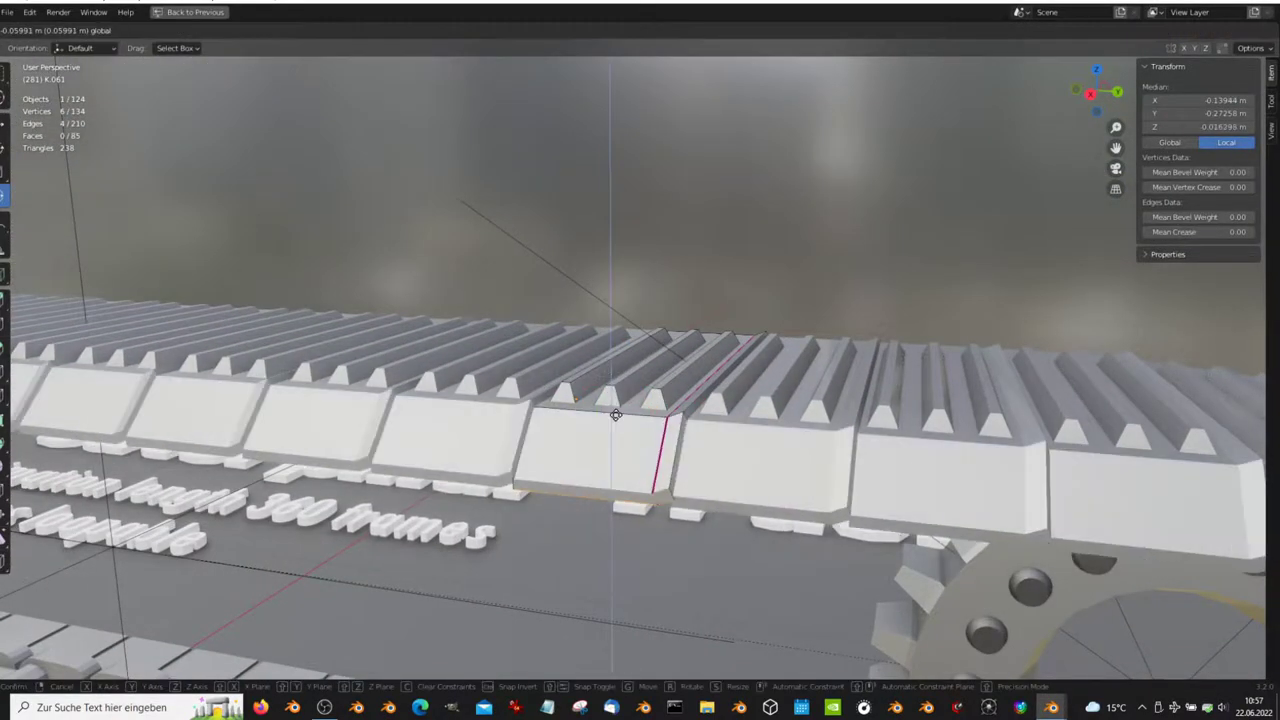
left_click_drag(614, 414, 629, 400)
middle_click_drag(629, 400, 533, 280)
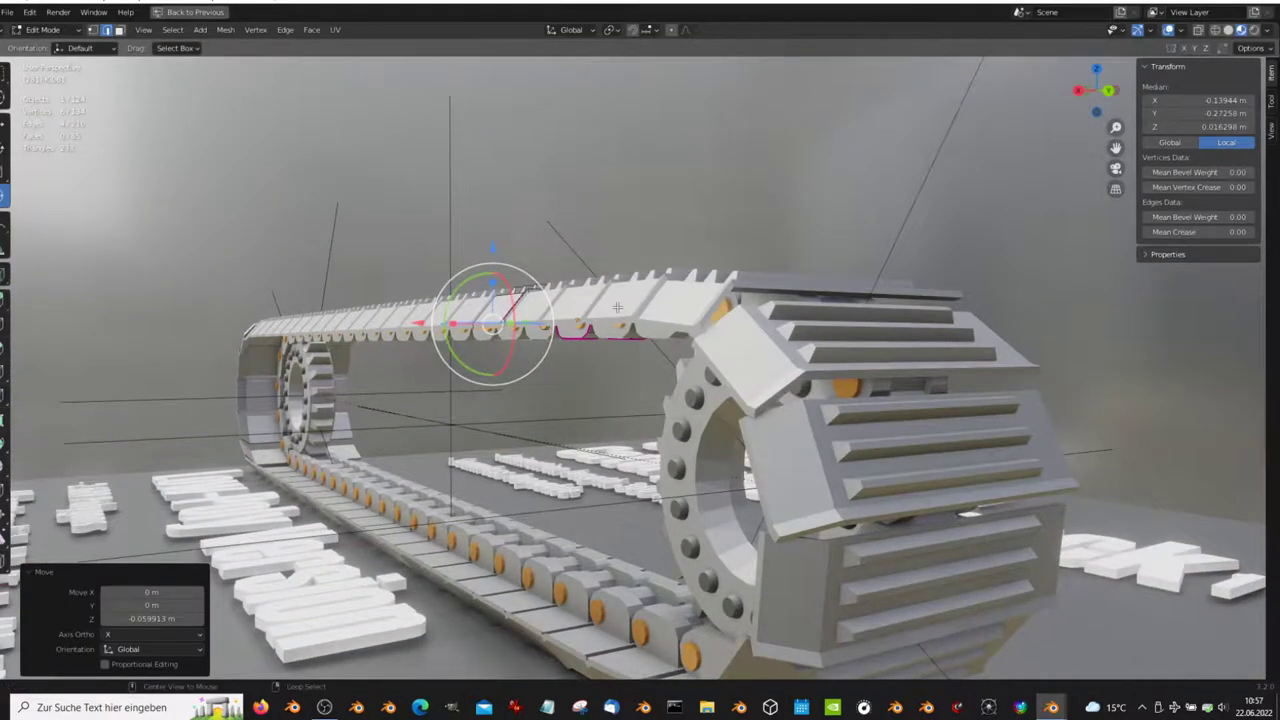
middle_click_drag(617, 307, 750, 303)
scroll(875, 300, "up", 5)
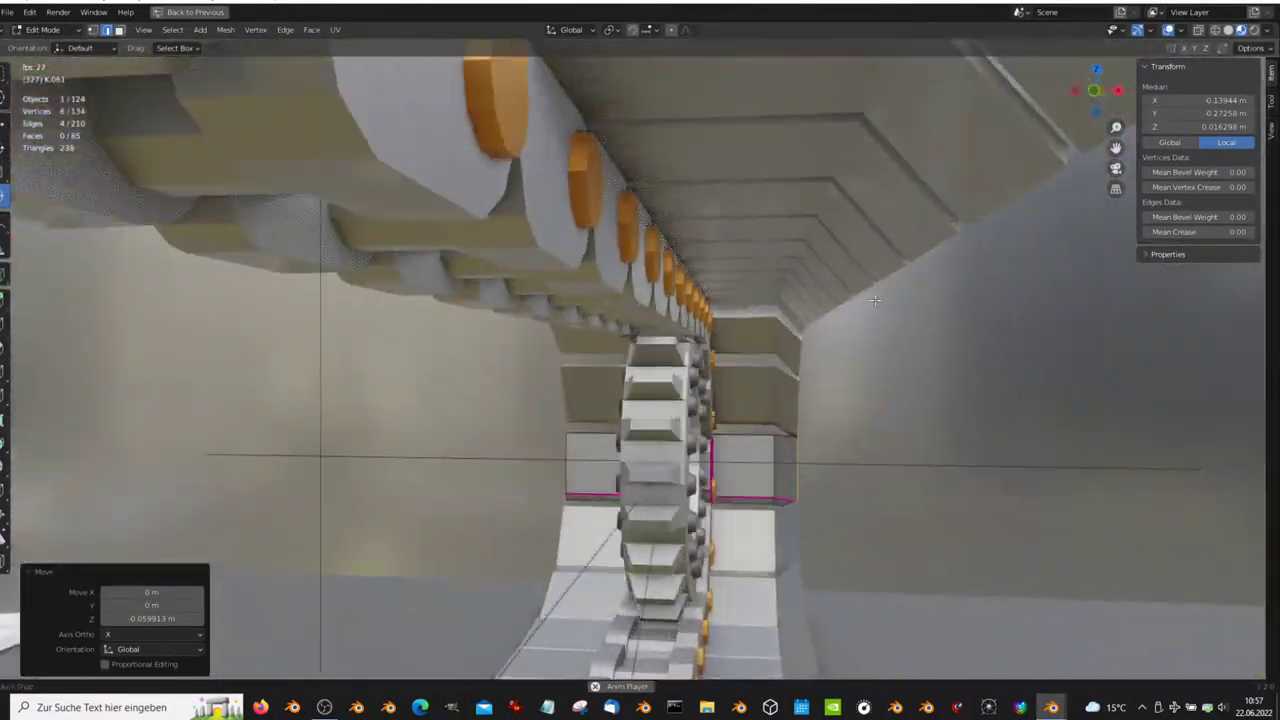
scroll(875, 300, "down", 5)
mouse_move(875, 300)
middle_mouse_down()
mouse_move(593, 325)
mouse_move(804, 303)
mouse_move(608, 210)
middle_mouse_up()
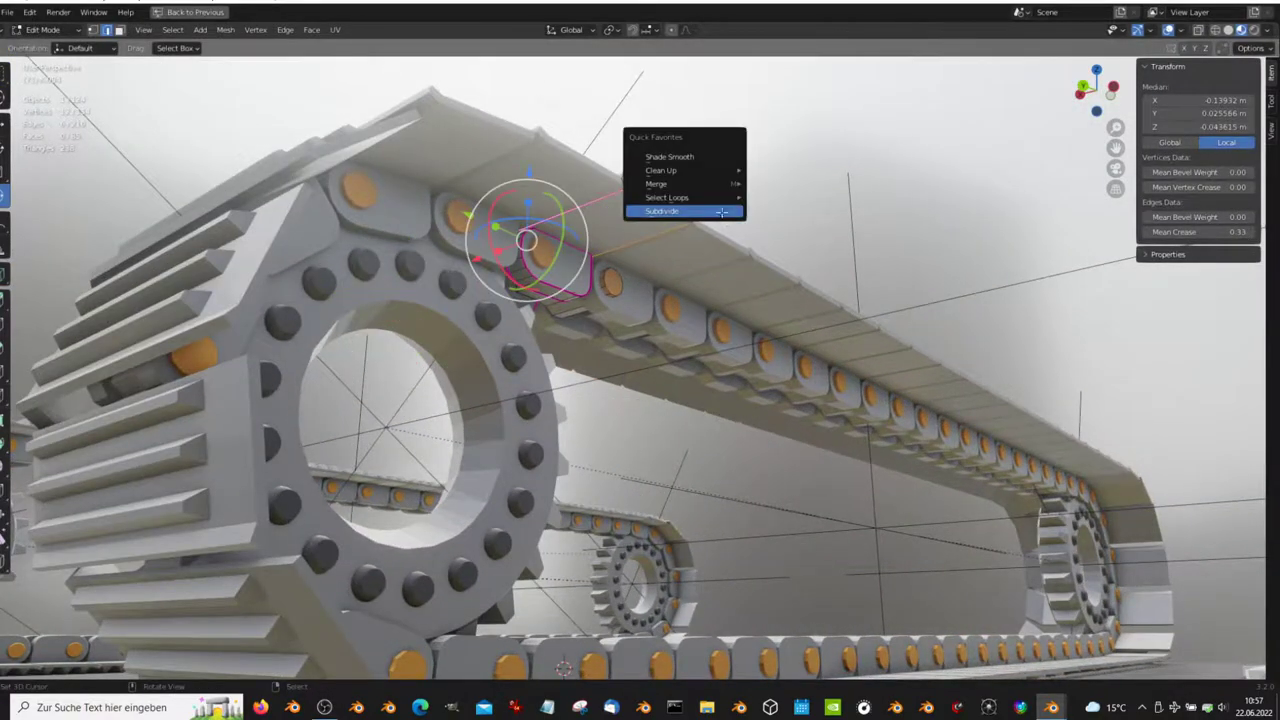
- Subdivide another edge and slide its new loop toward the plate end
left_click(721, 212)
left_click(580, 357, "alt")
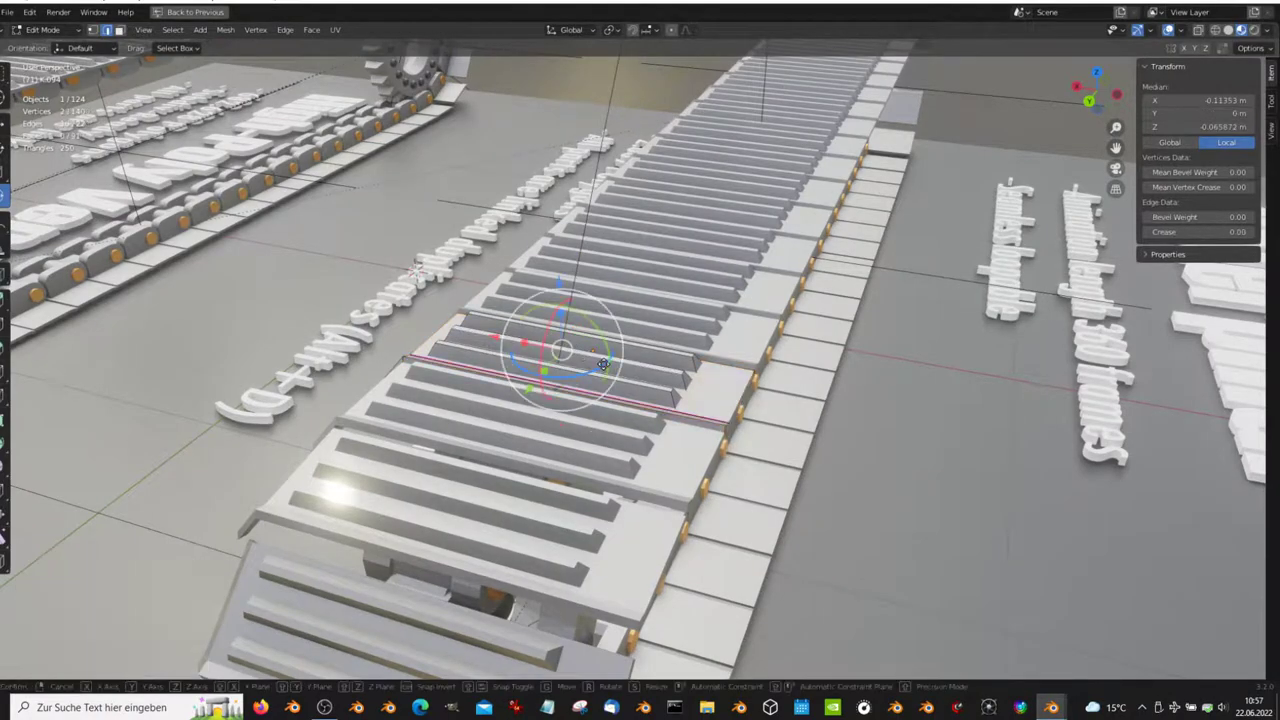
mouse_move(580, 357)
middle_mouse_down()
mouse_move(567, 415)
mouse_move(578, 462)
middle_mouse_up()
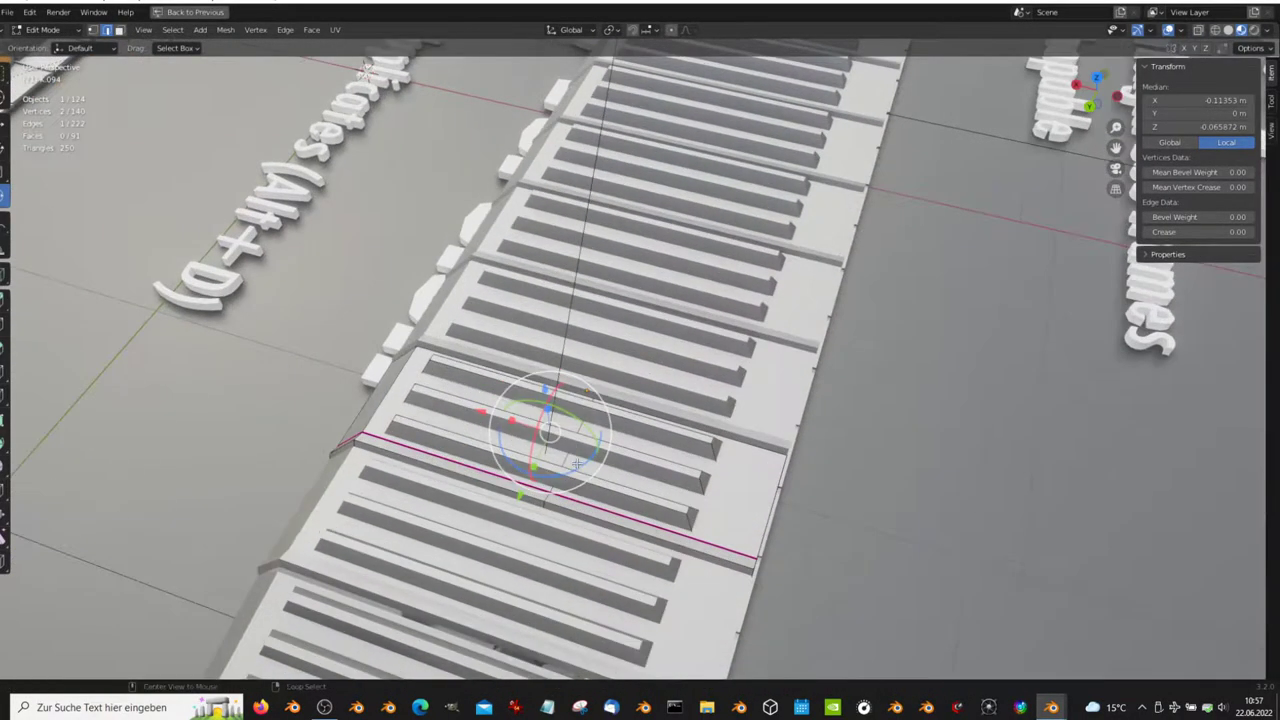
left_click(715, 494)
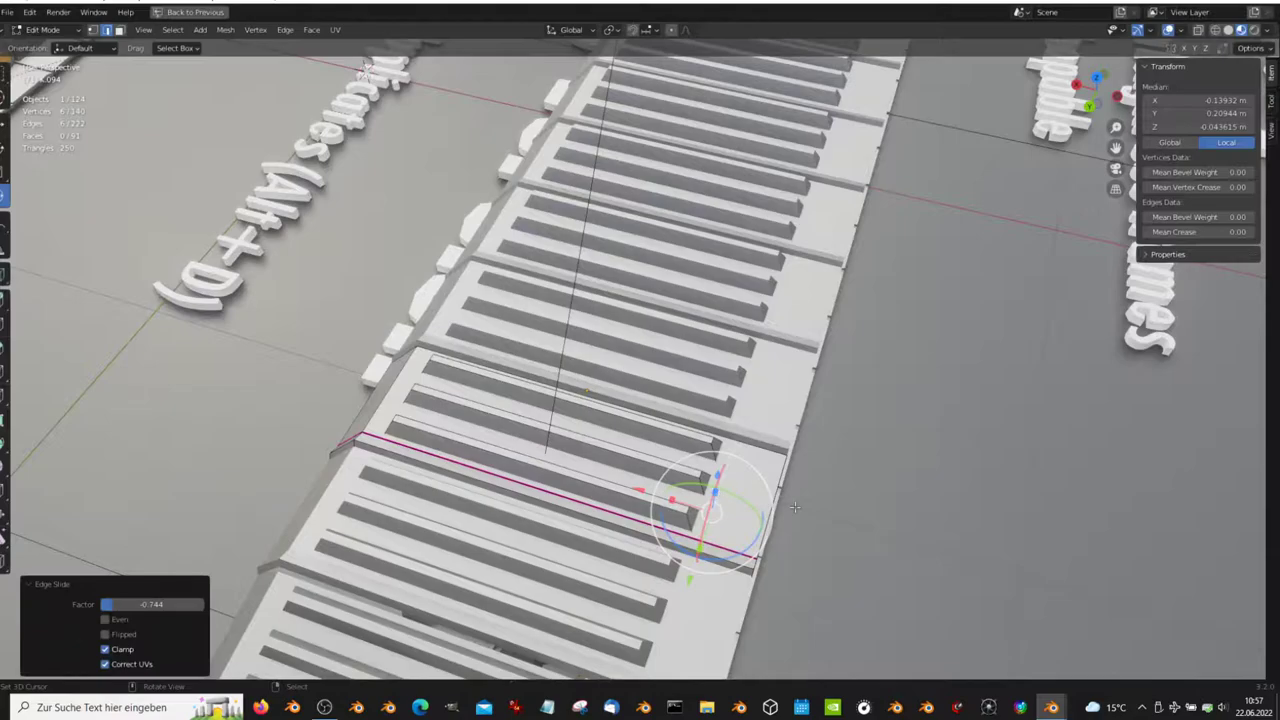
middle_click_drag(677, 500, 698, 386)
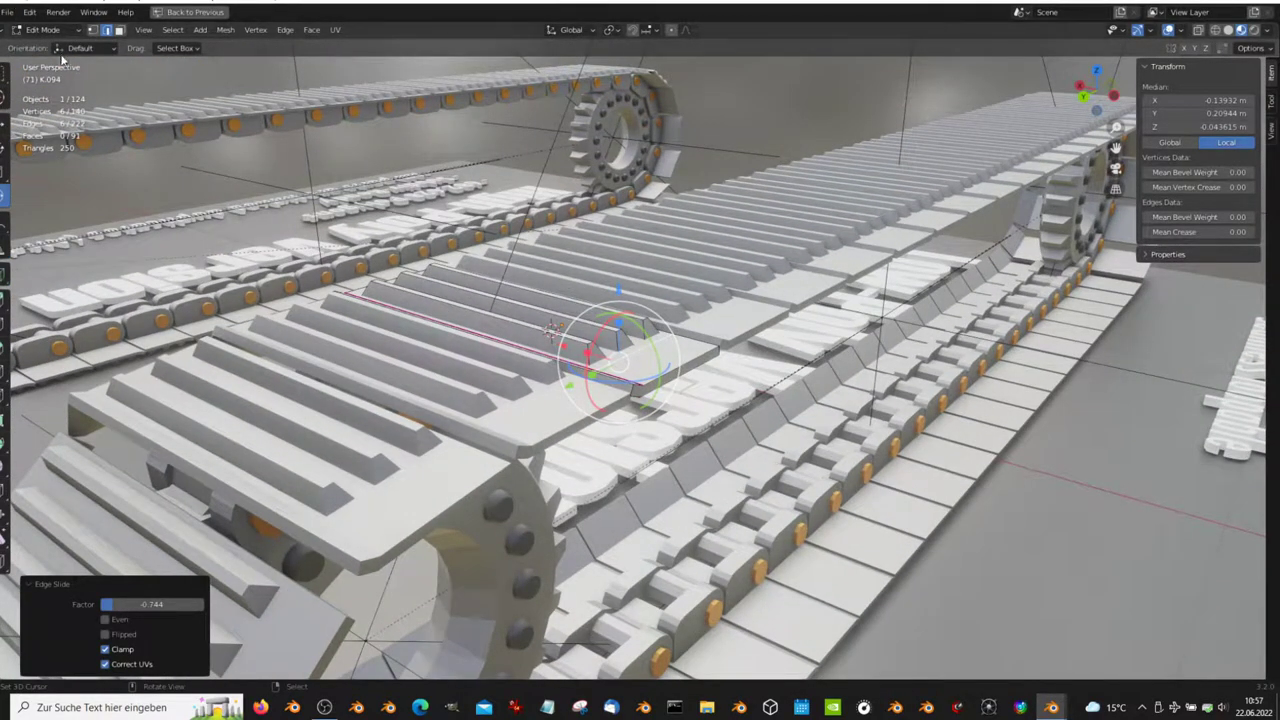
- In face select mode, raise a tread plate face slightly, then leave Edit Mode
left_click(119, 30)
left_click(650, 383)
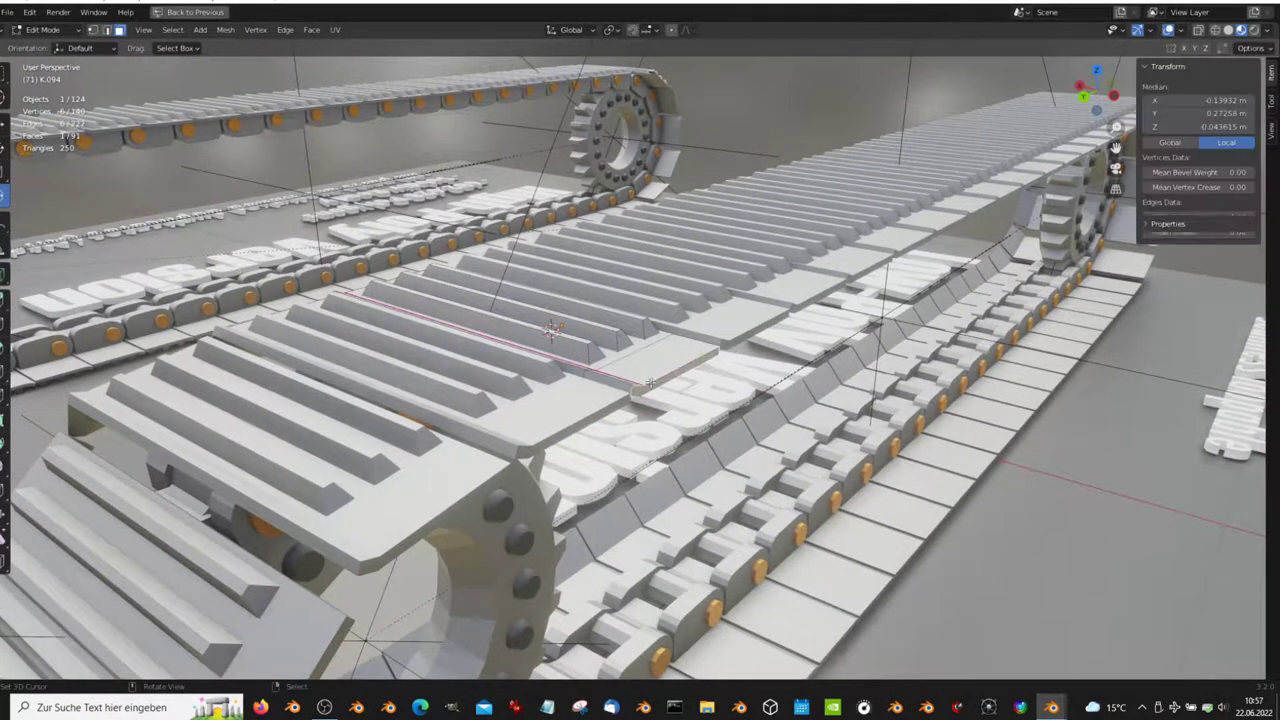
left_click_drag(655, 297, 652, 270)
middle_click_drag(652, 270, 565, 263)
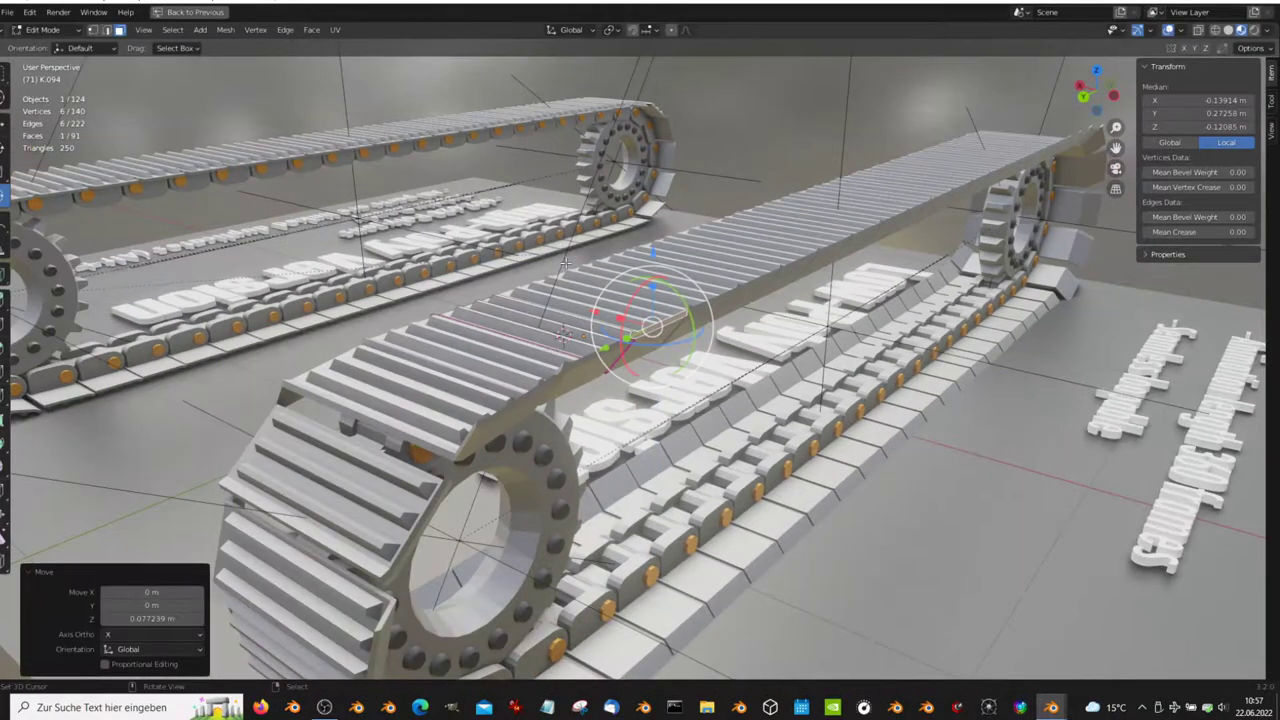
key("Tab")
mouse_move(655, 258)
middle_mouse_down()
mouse_move(600, 346)
mouse_move(724, 355)
mouse_move(665, 275)
mouse_move(731, 263)
mouse_move(651, 292)
mouse_move(609, 268)
middle_mouse_up()
- Back in Edit Mode, frame the selection and move the plate's edge face -0.0246 m along Z
key("Tab")
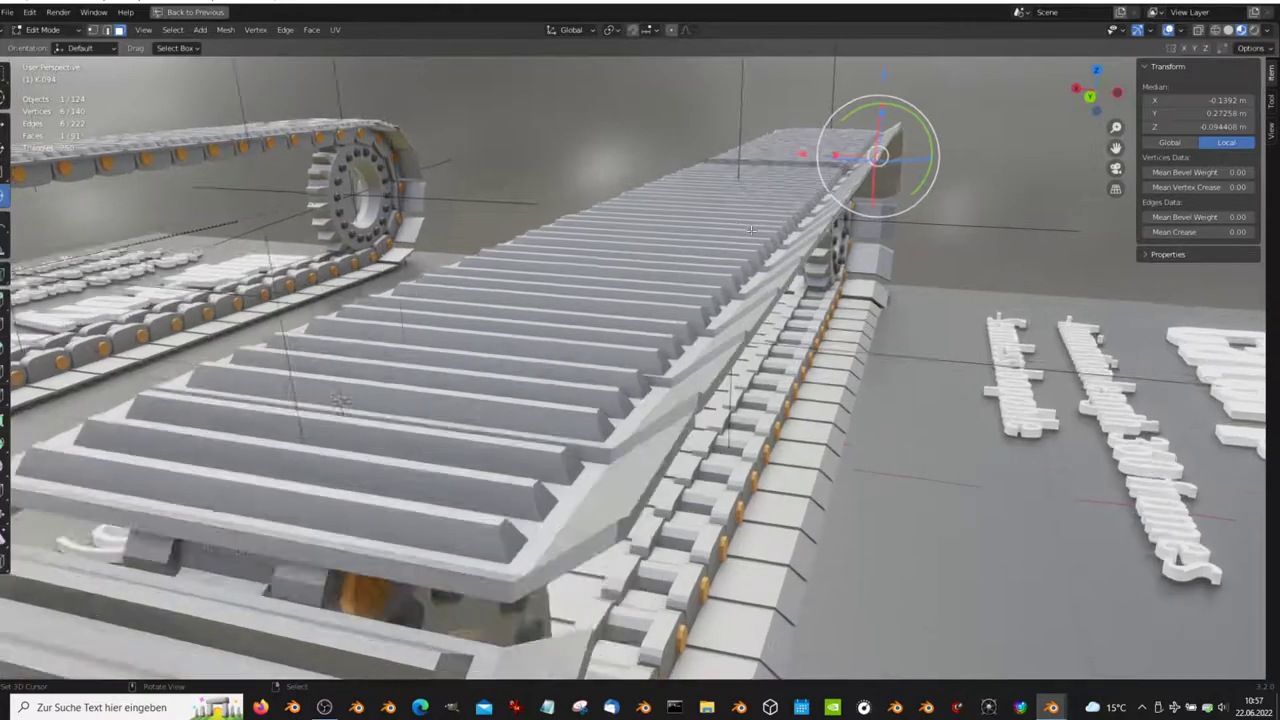
key("KP_Decimal")
middle_click_drag(750, 231, 559, 229)
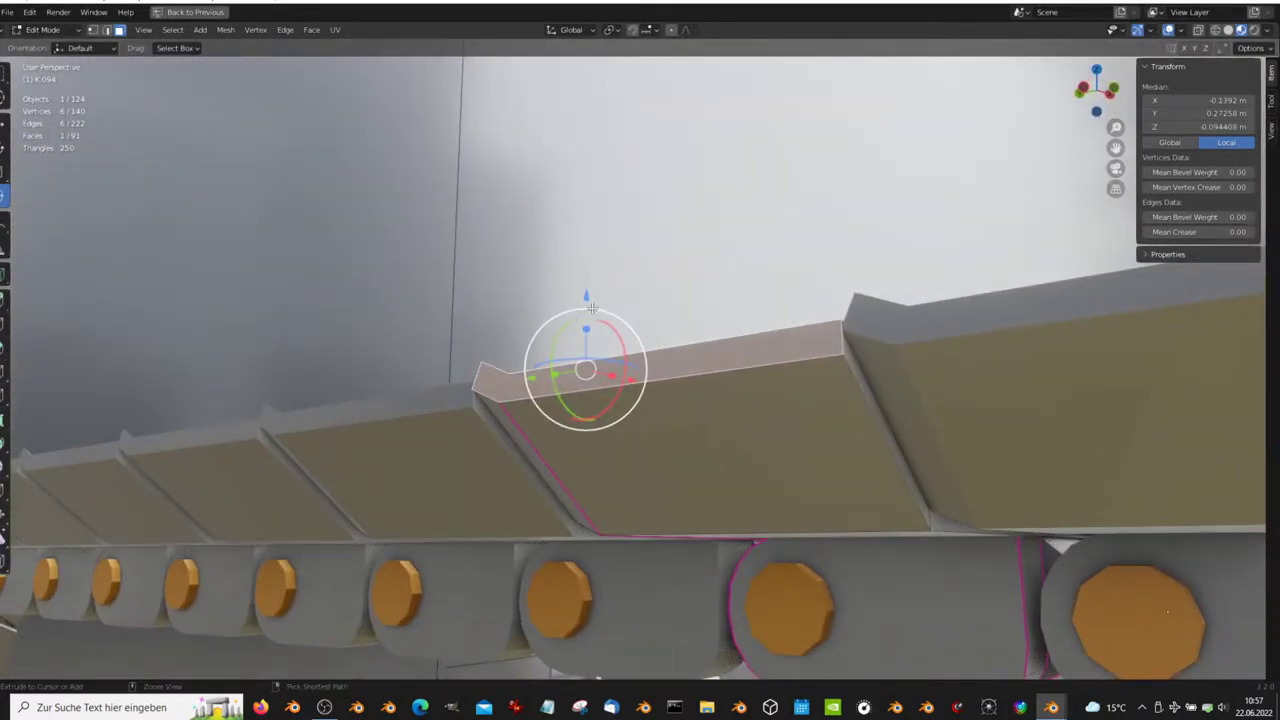
key("KP_8")
key("KP_8")
key("KP_8")
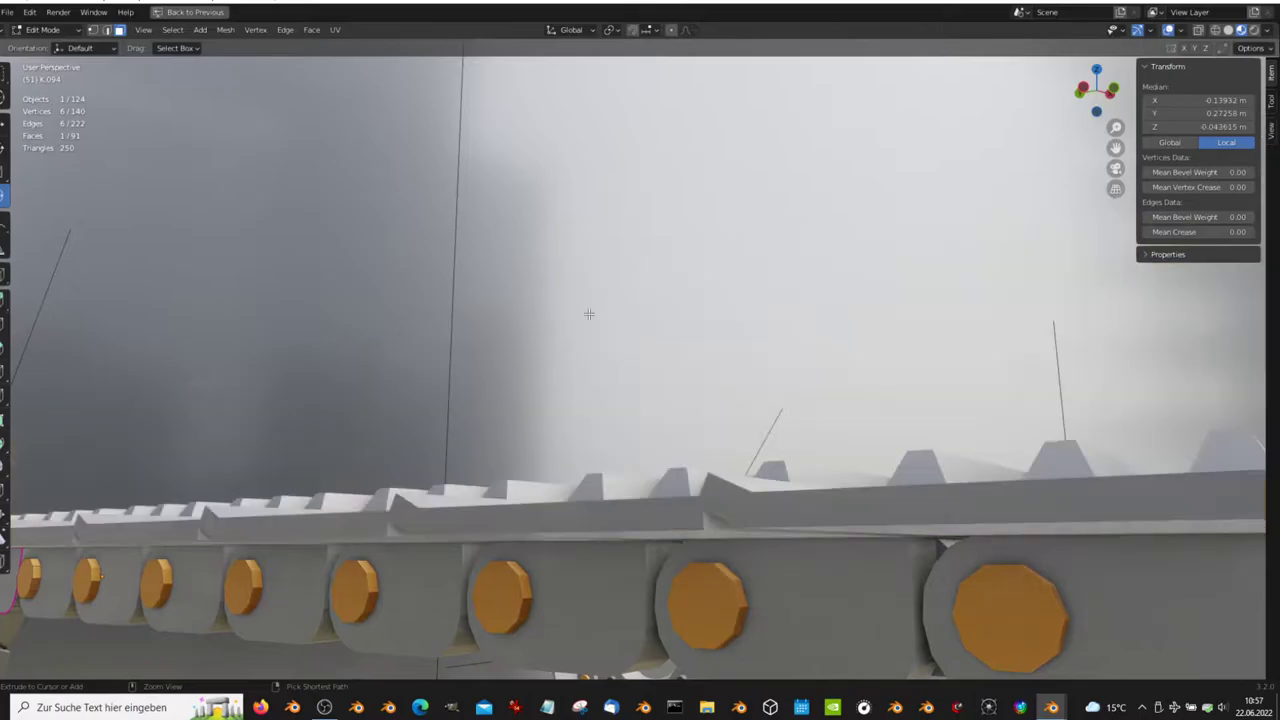
key("KP_Decimal")
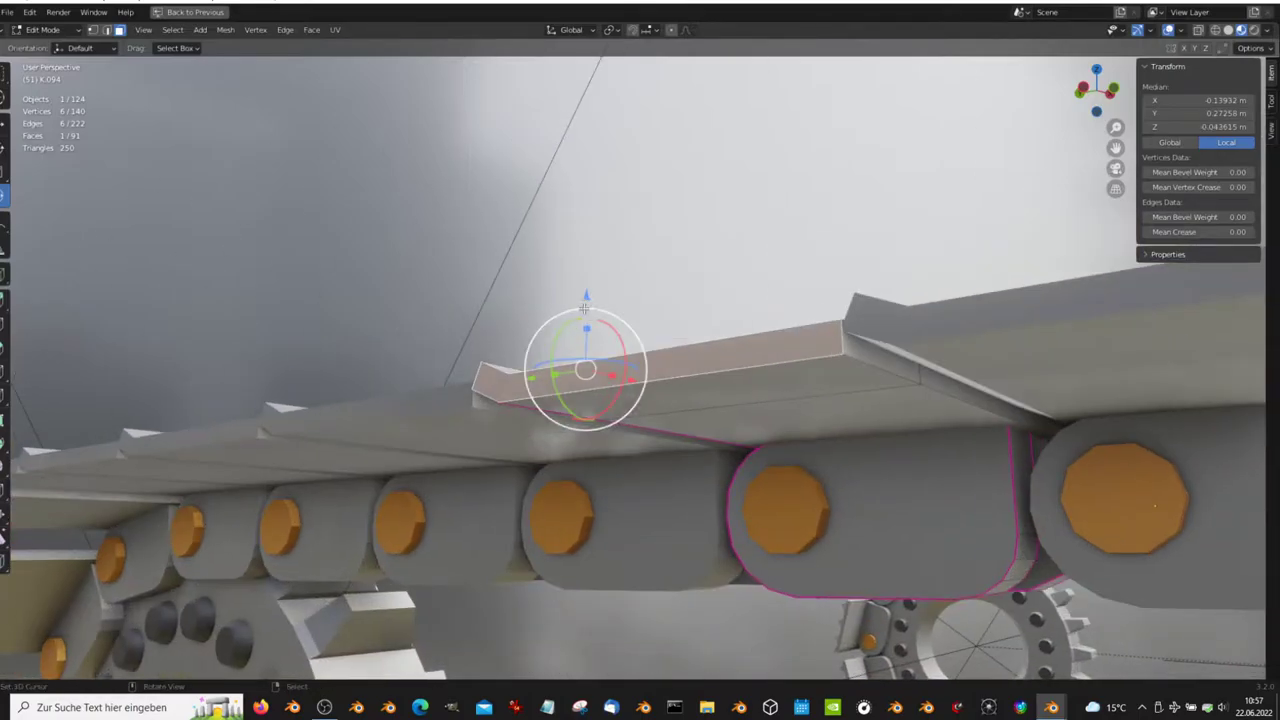
left_click_drag(594, 285, 586, 342)
mouse_move(586, 342)
middle_mouse_down()
mouse_move(674, 443)
mouse_move(729, 292)
mouse_move(612, 358)
mouse_move(622, 345)
middle_mouse_up()
- Select the connected tread bar and shrink it along X to 0.116, a short block
left_click(603, 369, "ctrl+alt")
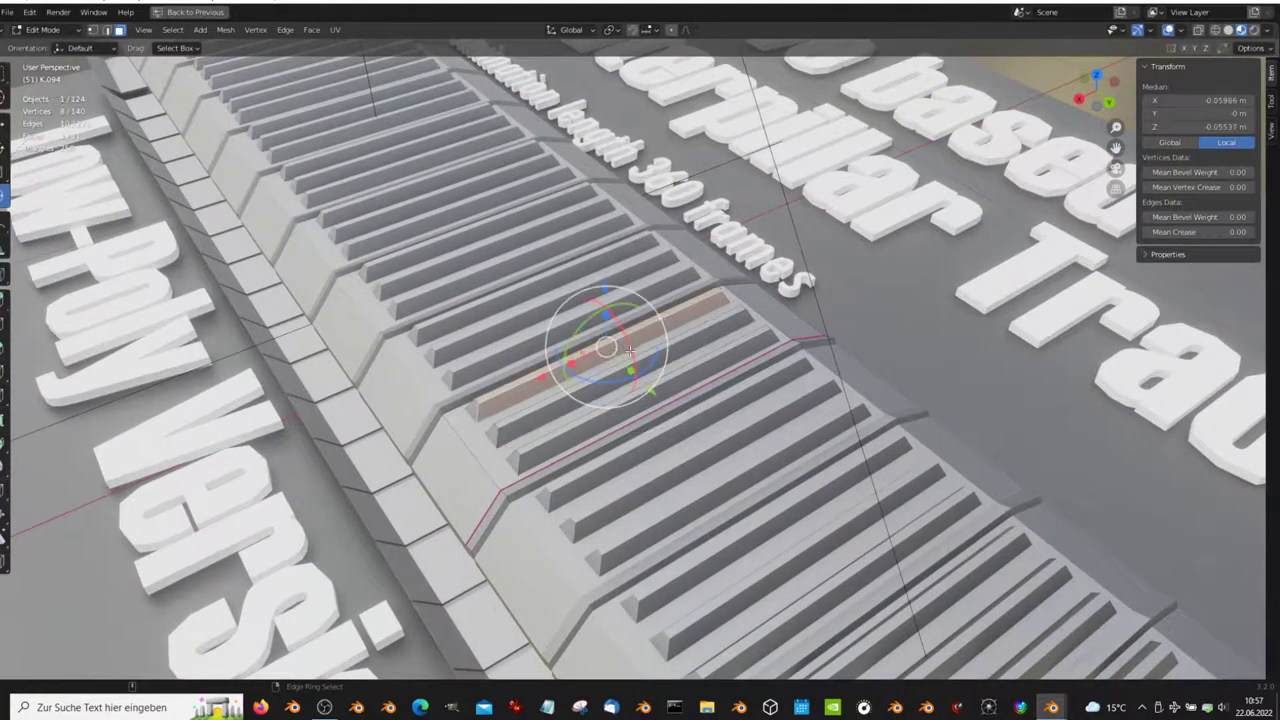
key("l")
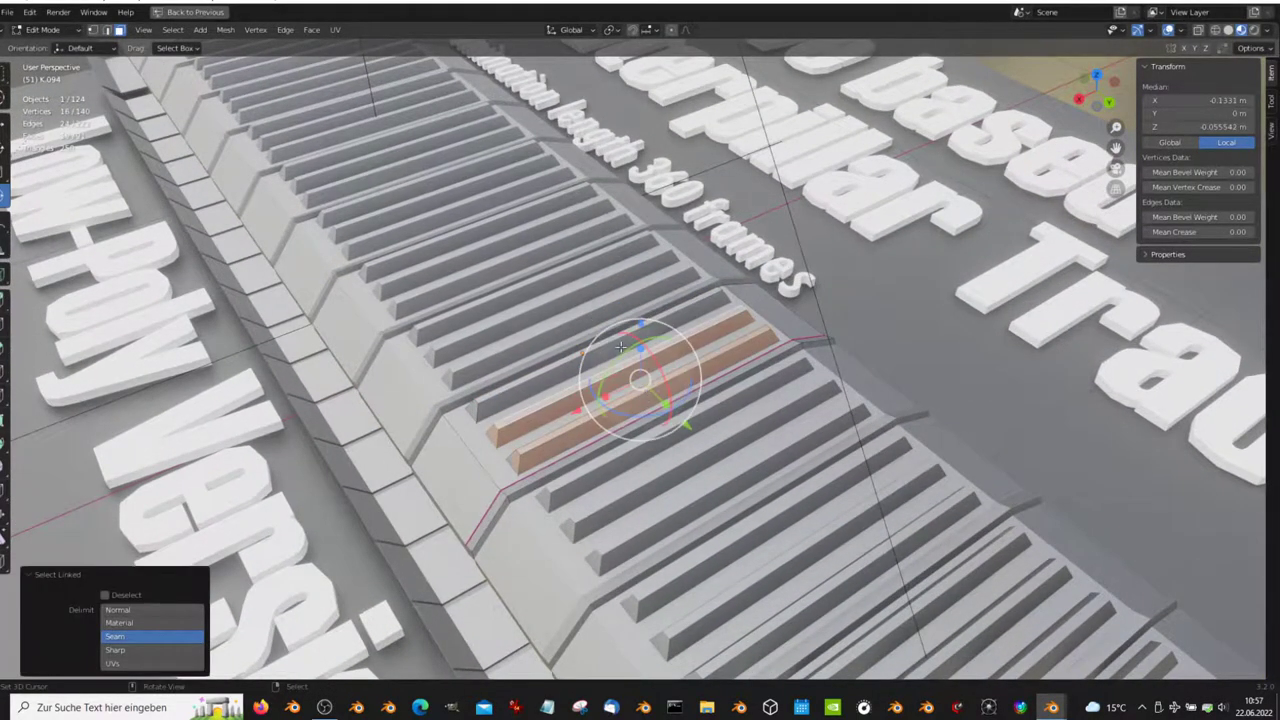
middle_click_drag(621, 346, 700, 360)
key("s")
key("x")
left_click(608, 378)
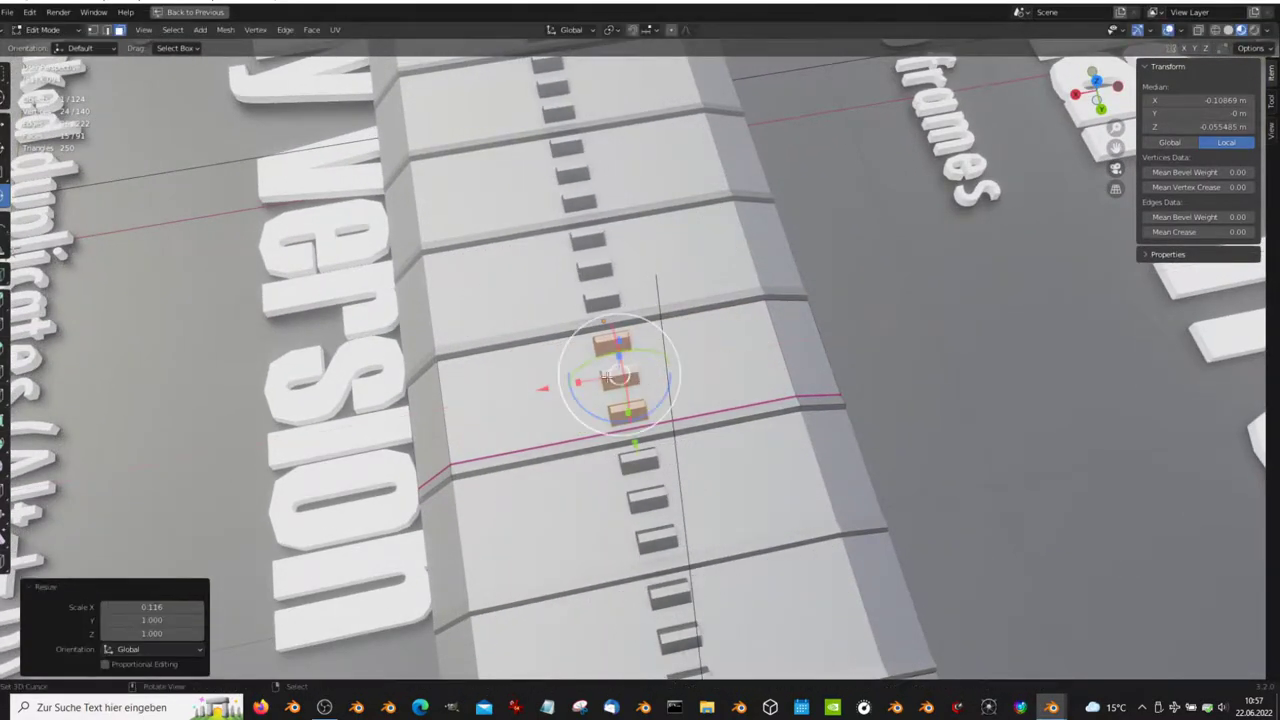
- Duplicate the block further along the plate and rotate the copy around Z
key("shift+d")
left_click(415, 430)
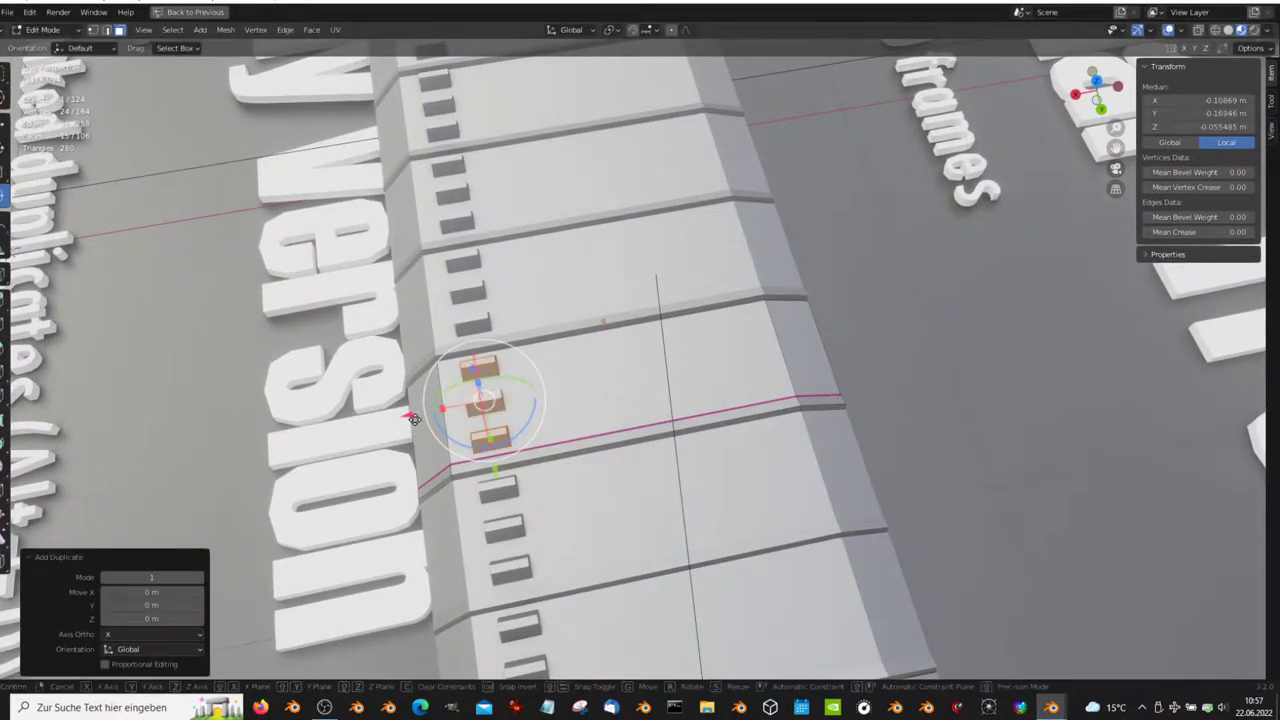
left_click_drag(432, 405, 527, 389)
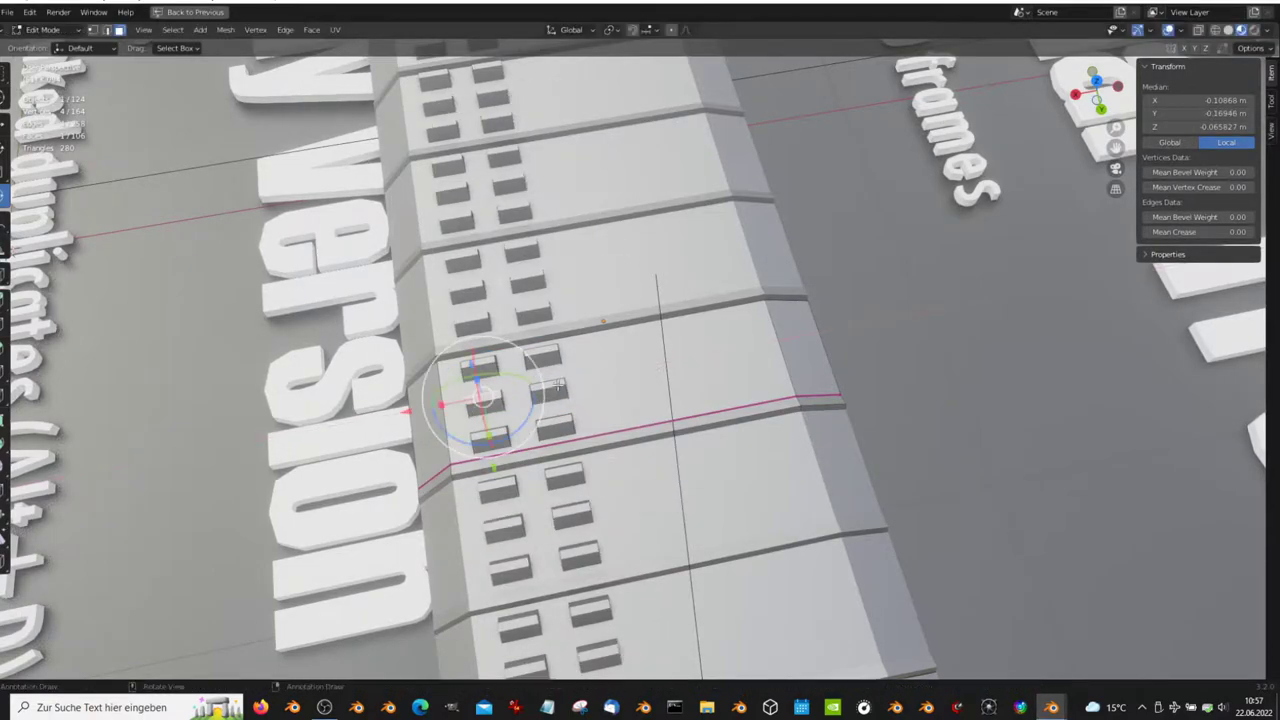
key("l")
middle_click_drag(595, 405, 609, 373)
- Duplicate the blocks to the plate's other half, 0.078877 m along X, and play the animation
key("l")
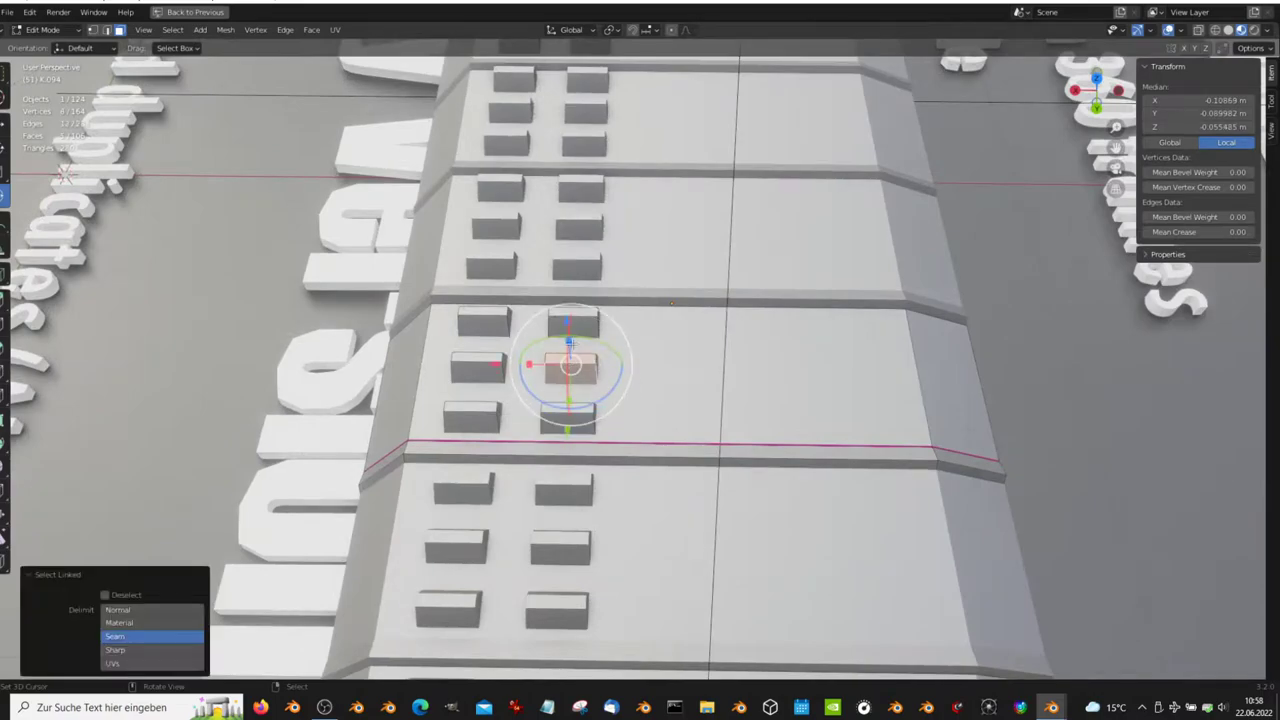
key("shift+d")
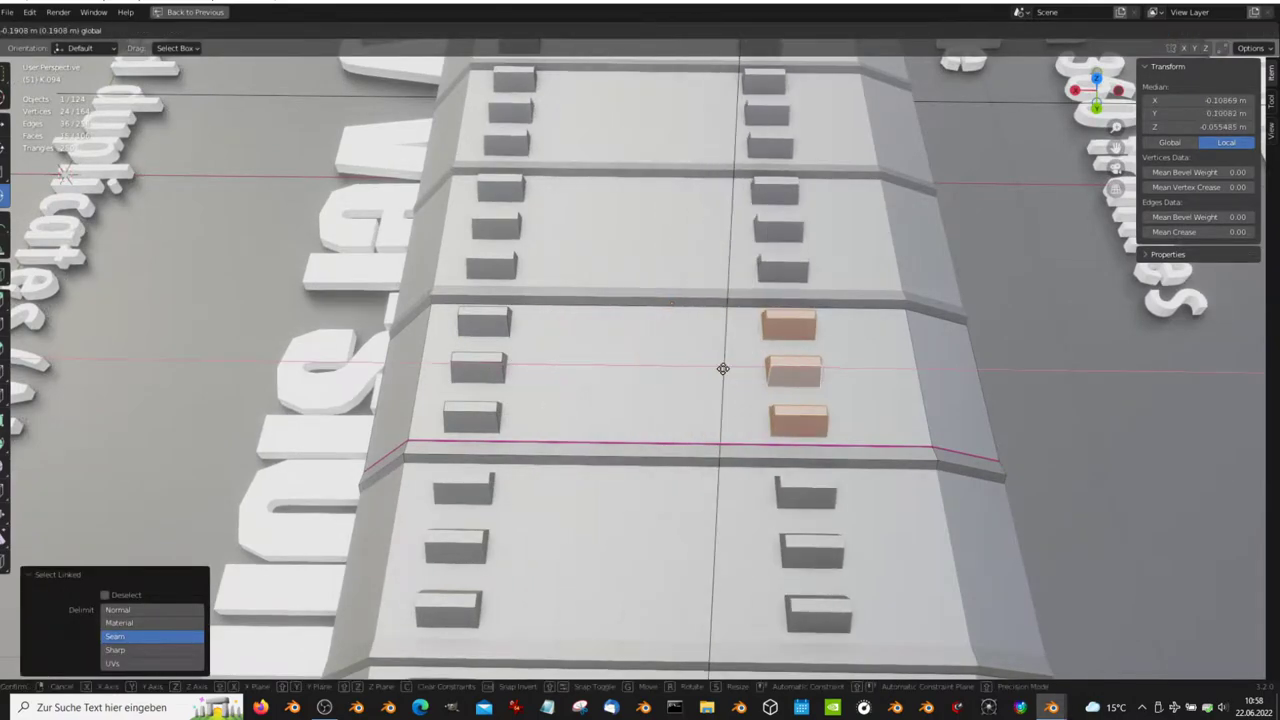
right_click(510, 370)
left_click_drag(510, 370, 779, 378)
key("shift+d")
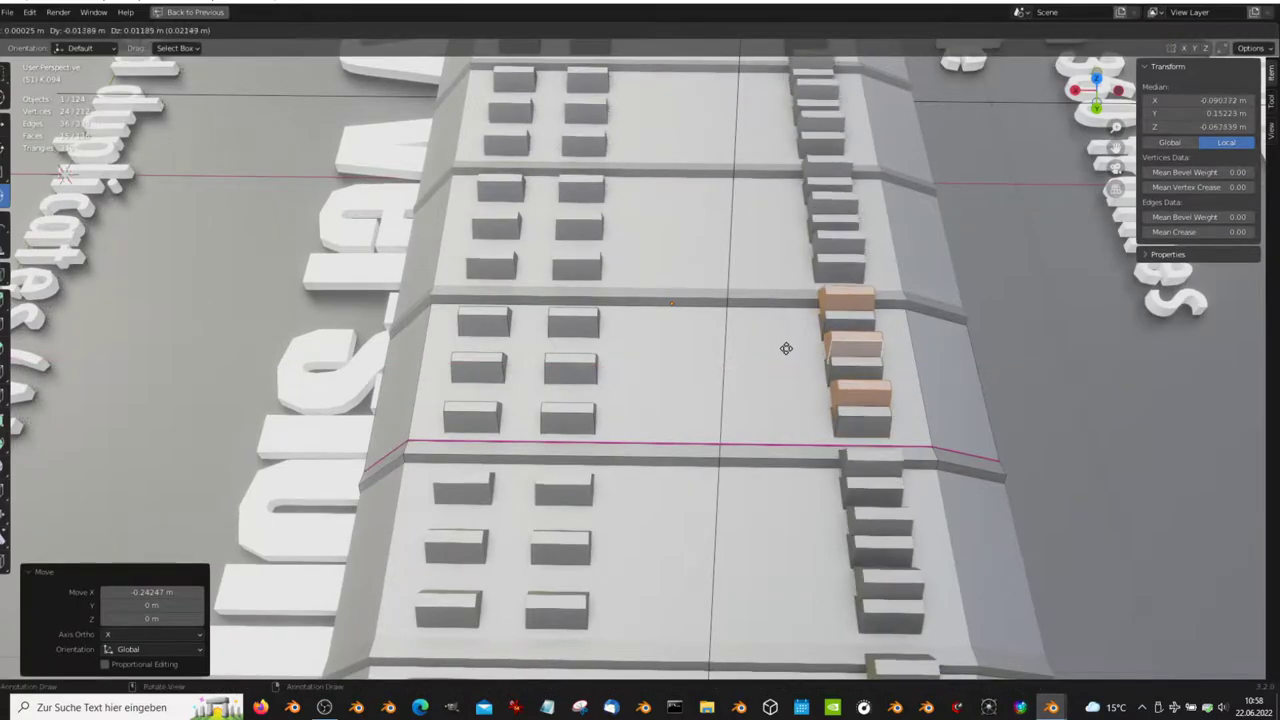
right_click(765, 359)
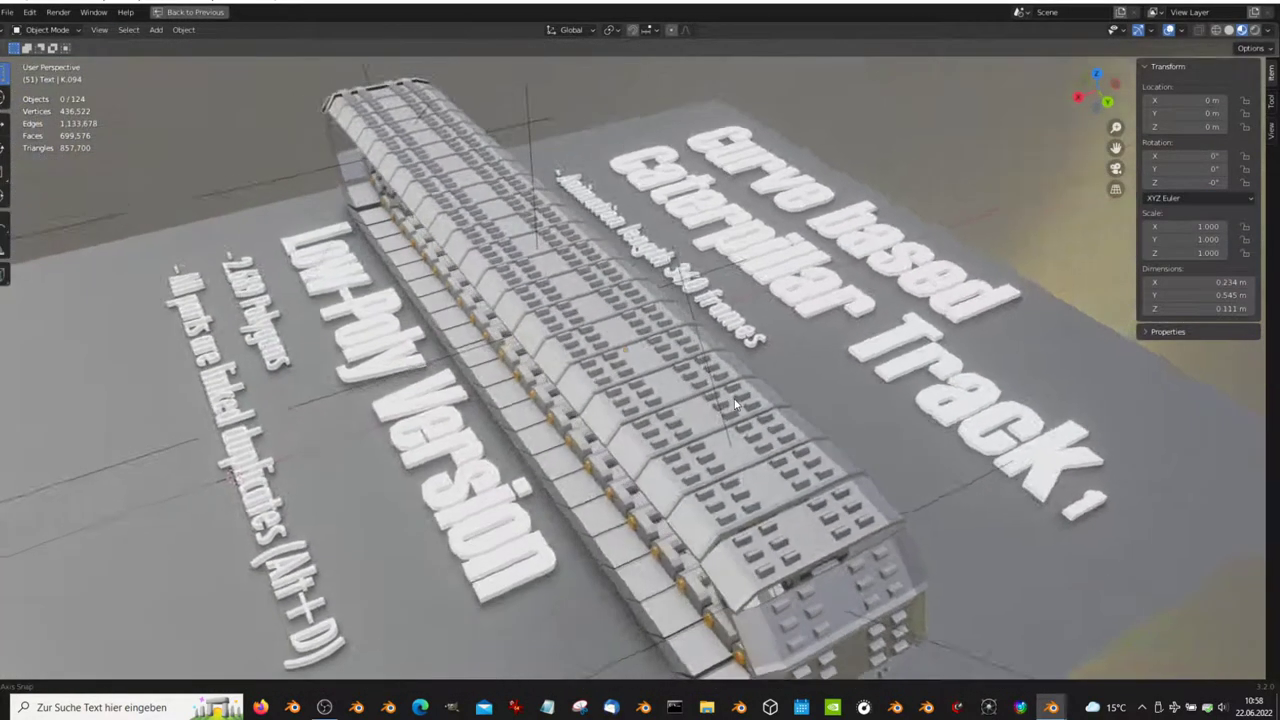
key("space")
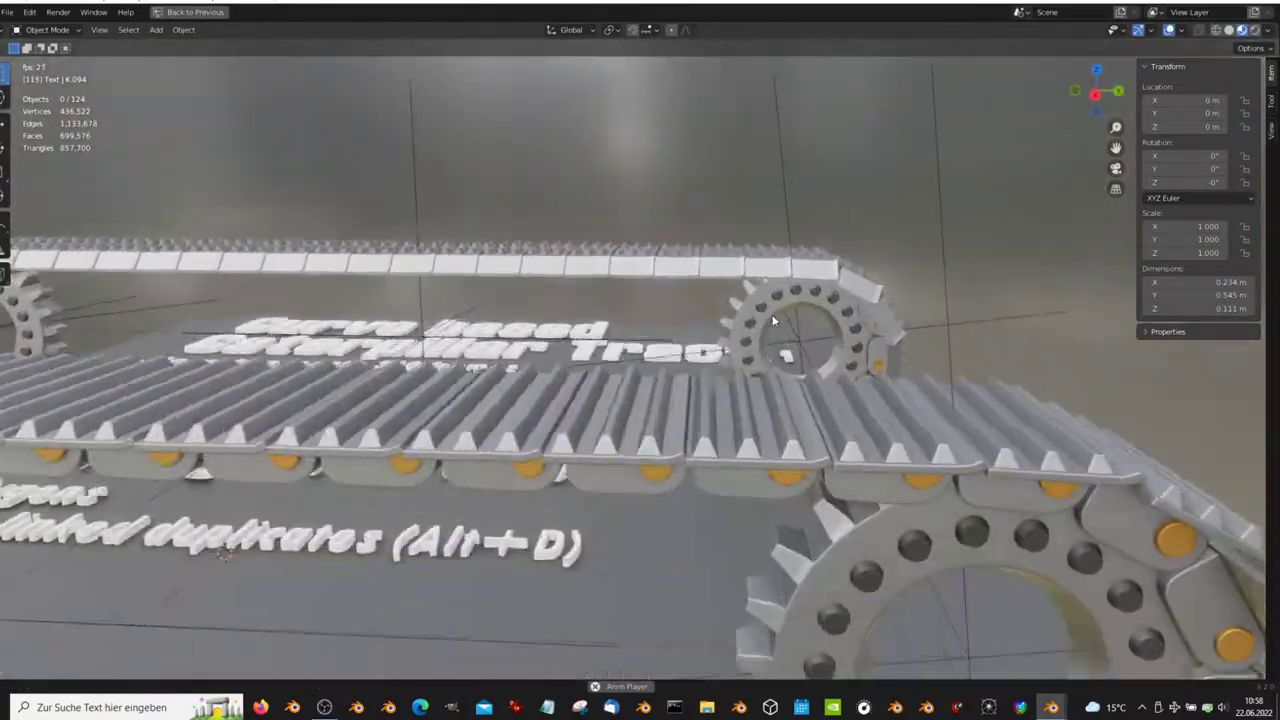
- Stop playback and extrude the chain link faces upward in Edit Mode
key("space")
key("Tab")
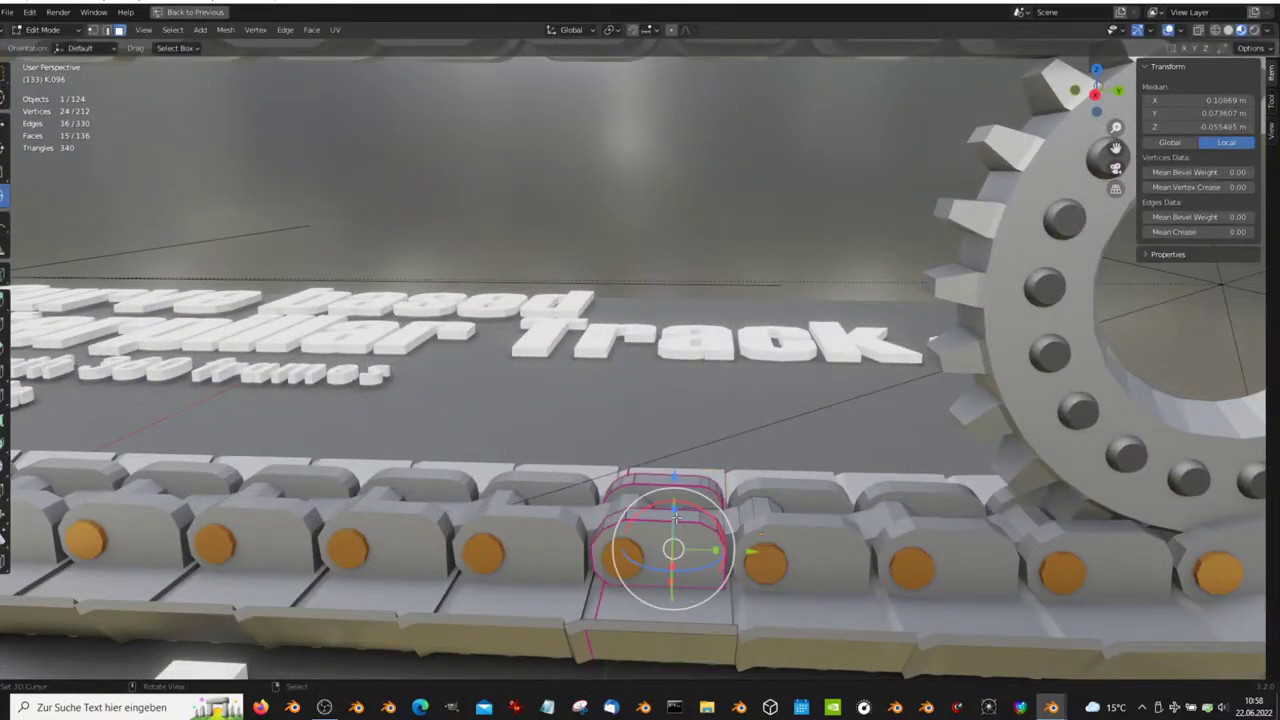
middle_click_drag(676, 521, 819, 495)
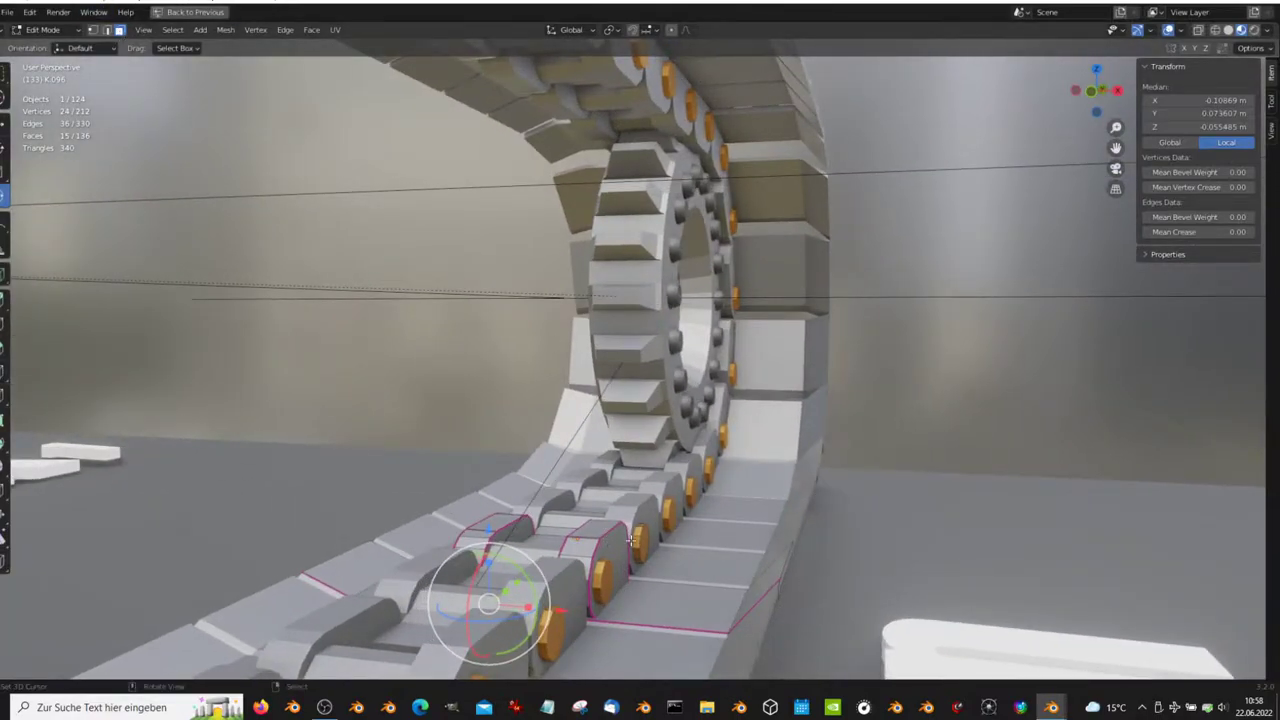
middle_click_drag(597, 527, 636, 510)
key("e")
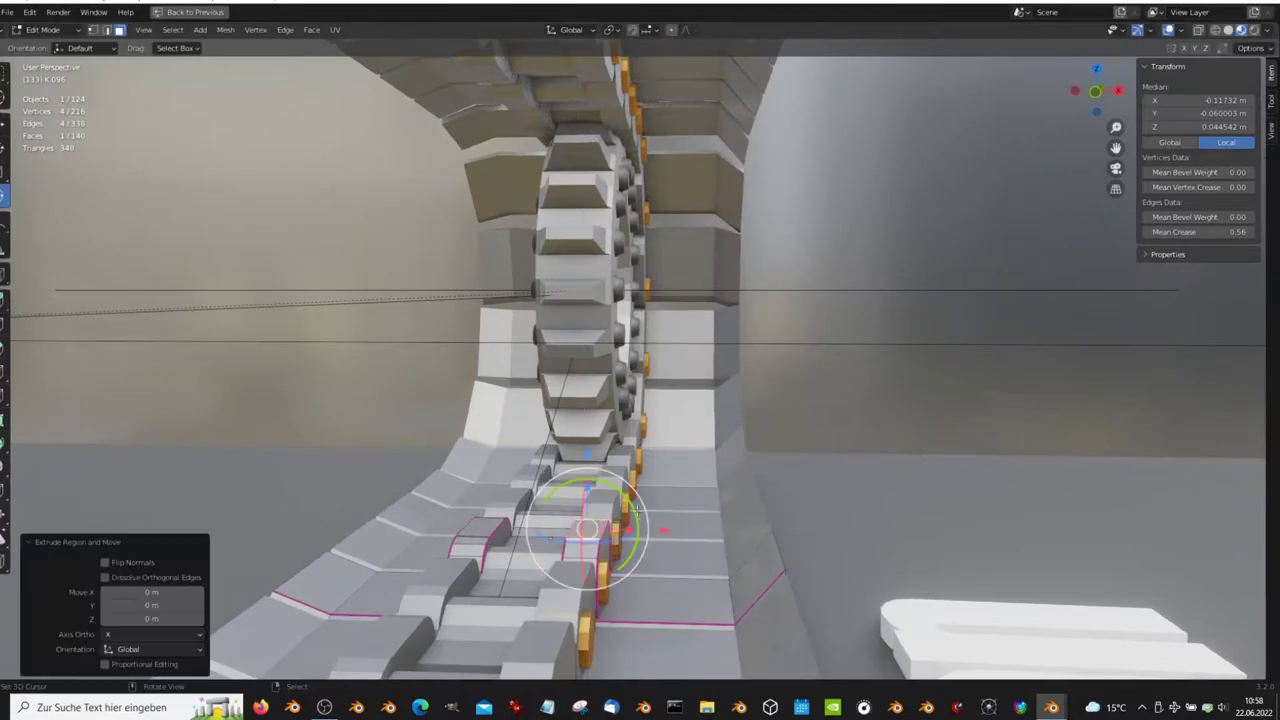
left_click(610, 458)
- Extrude the faces again and stretch them sideways 0.171 along X
key("e")
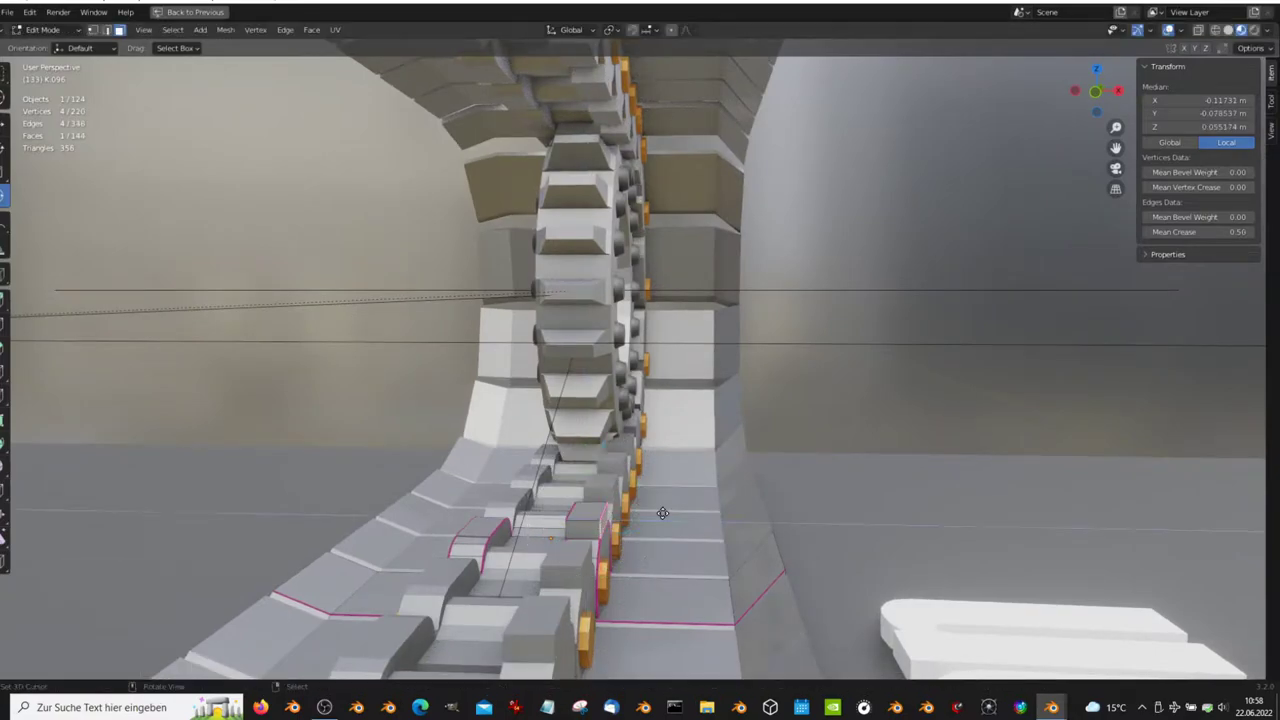
right_click(603, 519)
key("g")
key("x")
left_click(810, 535)
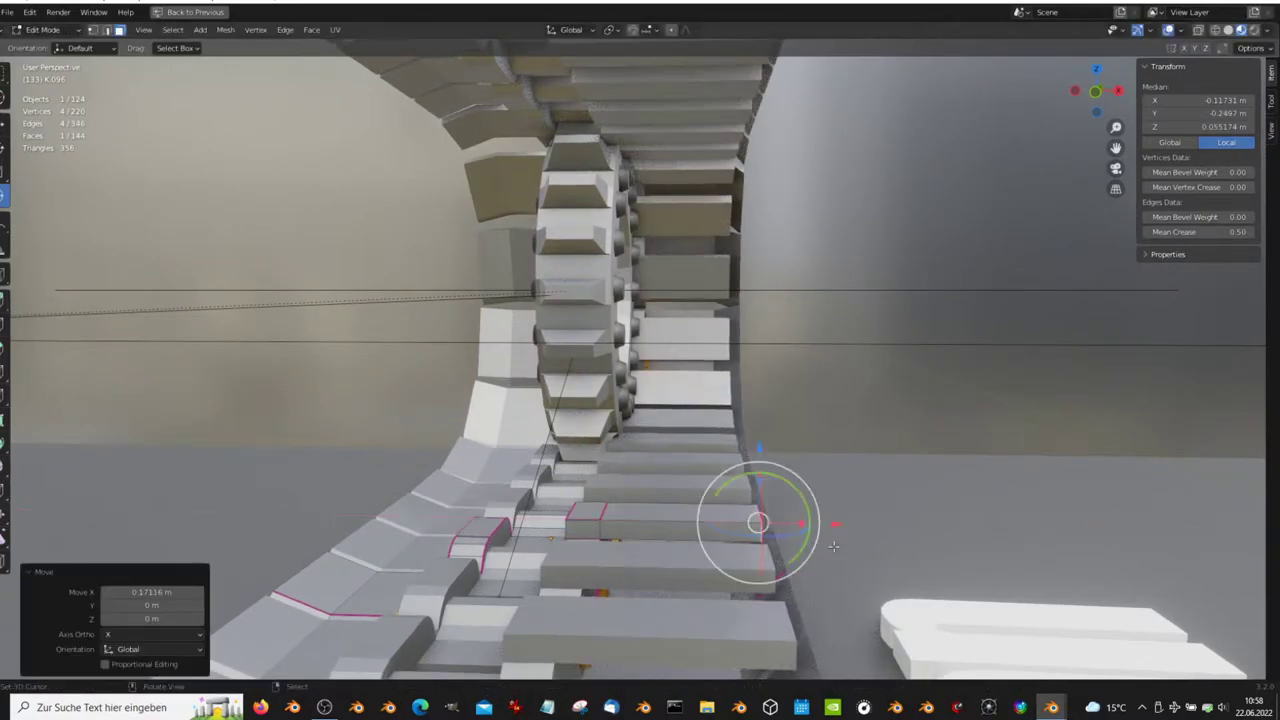
mouse_move(834, 546)
middle_mouse_down()
mouse_move(681, 521)
mouse_move(665, 488)
middle_mouse_up()
- Extrude the faces twice more, raising the crossbar slightly along Z
key("e")
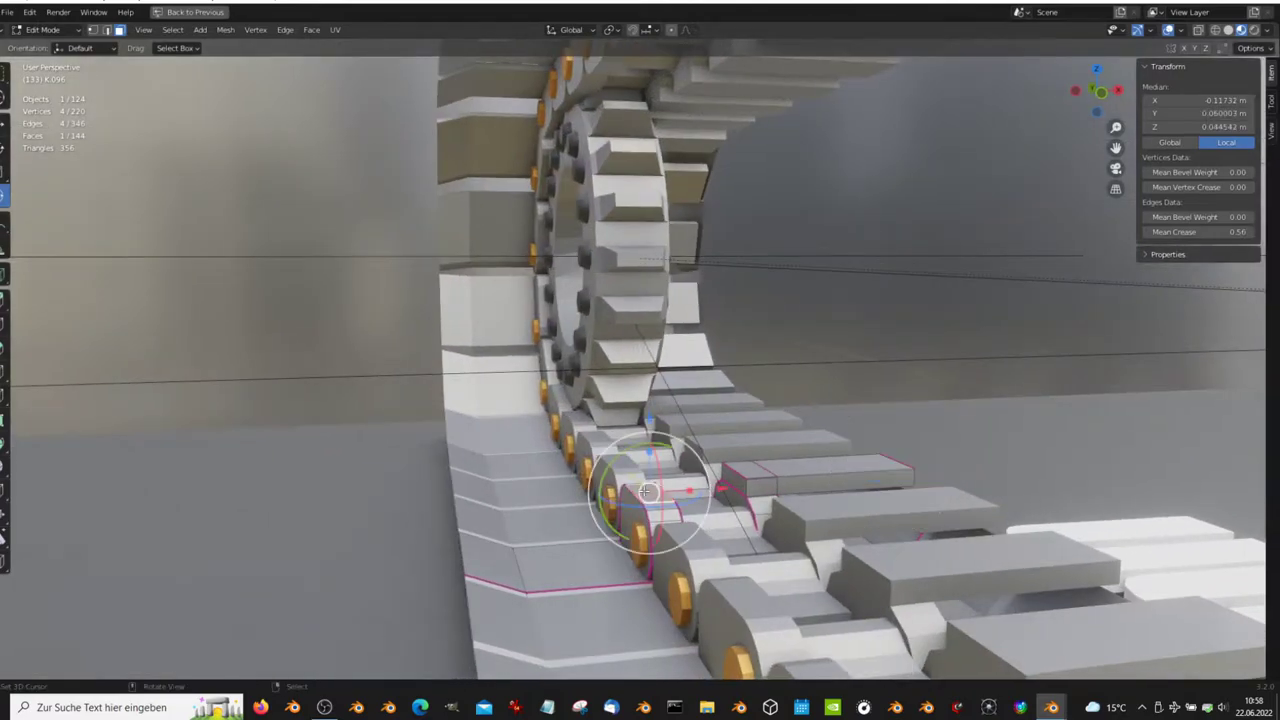
right_click(667, 483)
left_click(650, 400)
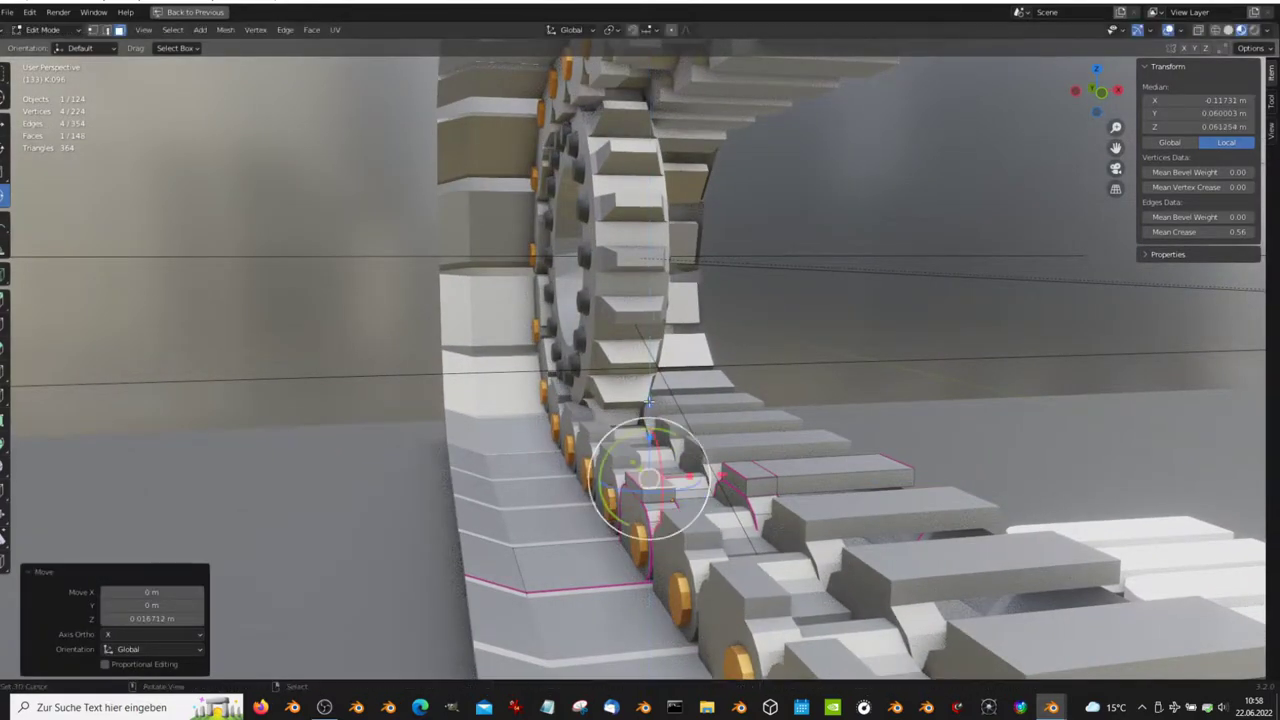
key("e")
right_click(705, 487)
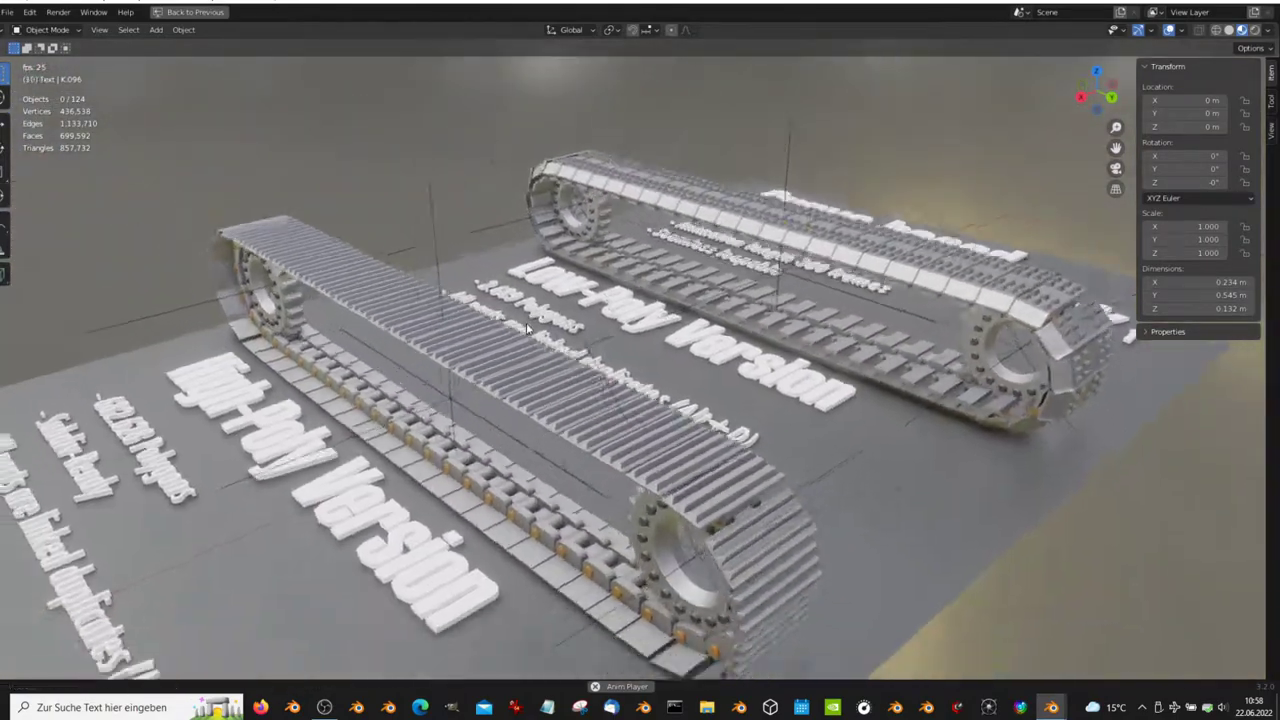
- Stop playback, select and frame link K.051, and restore the full workspace layout
key("Escape")
left_click(600, 388)
key("KP_Decimal")
key("ctrl+space")
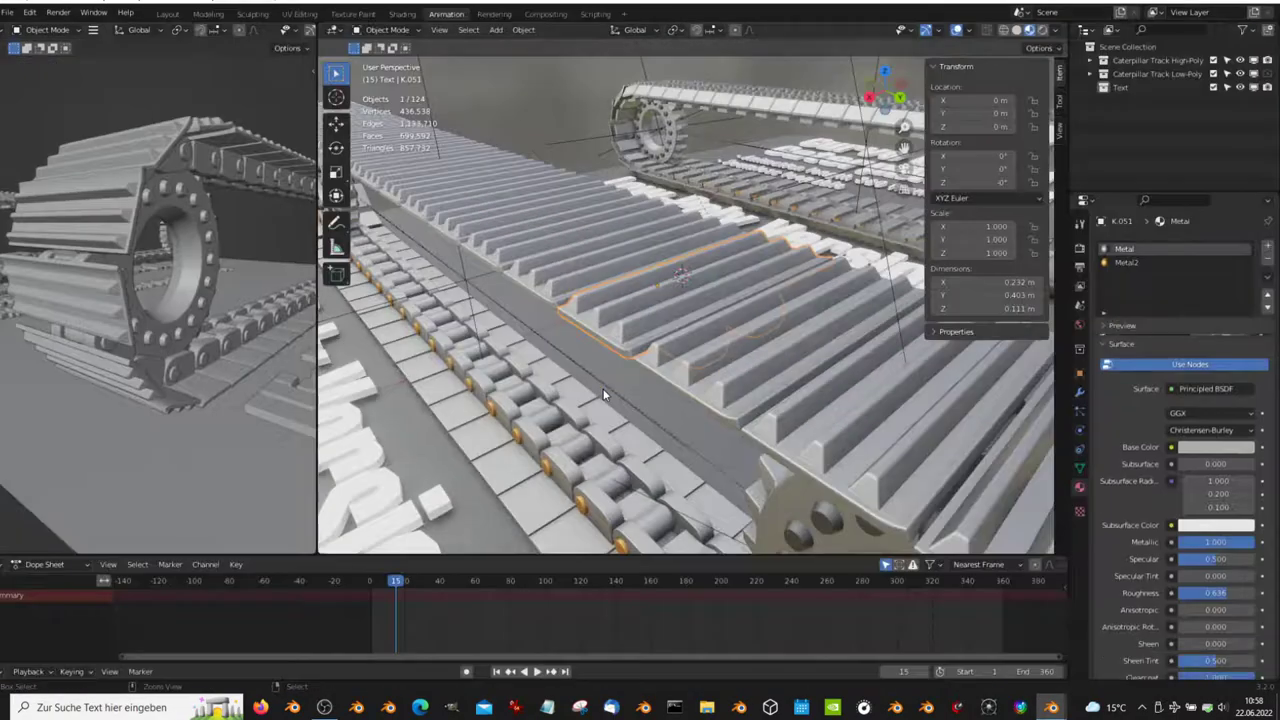
middle_click_drag(614, 333, 633, 312)
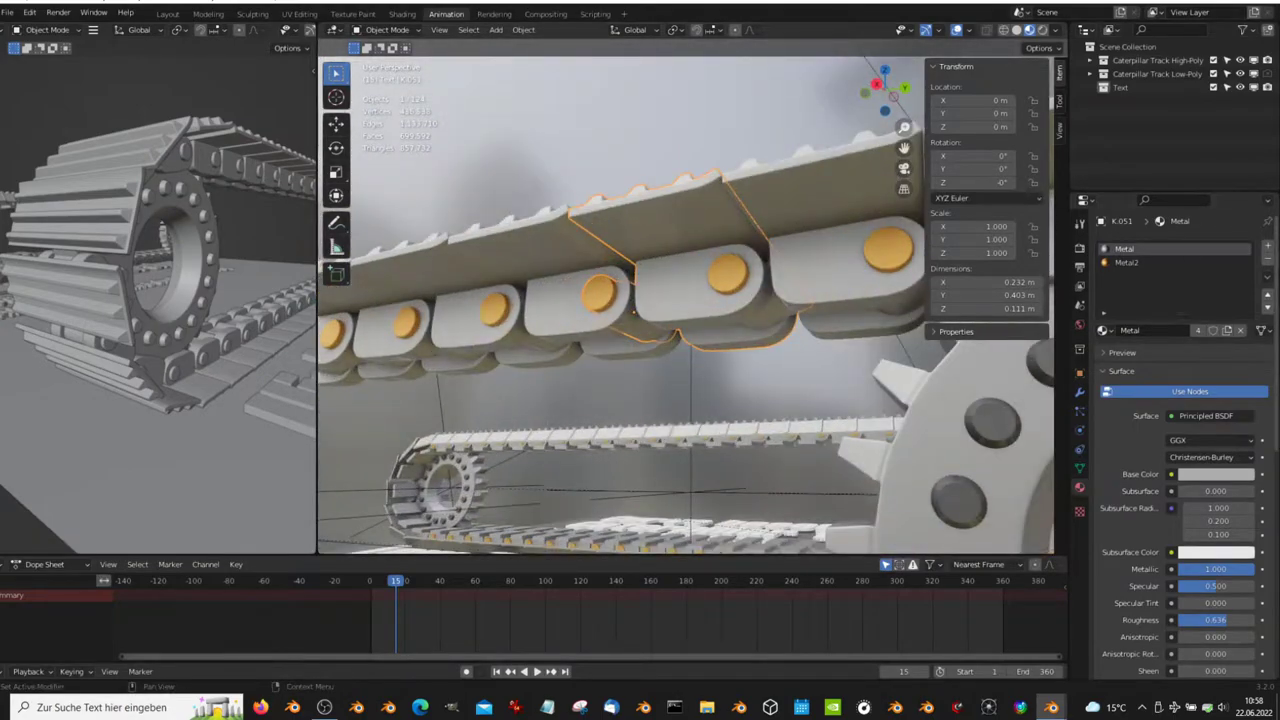
- Collapse the link's modifier panels and toggle Mirror and other modifiers' viewport display to compare
left_click(1080, 391)
middle_click_drag(728, 322, 695, 384)
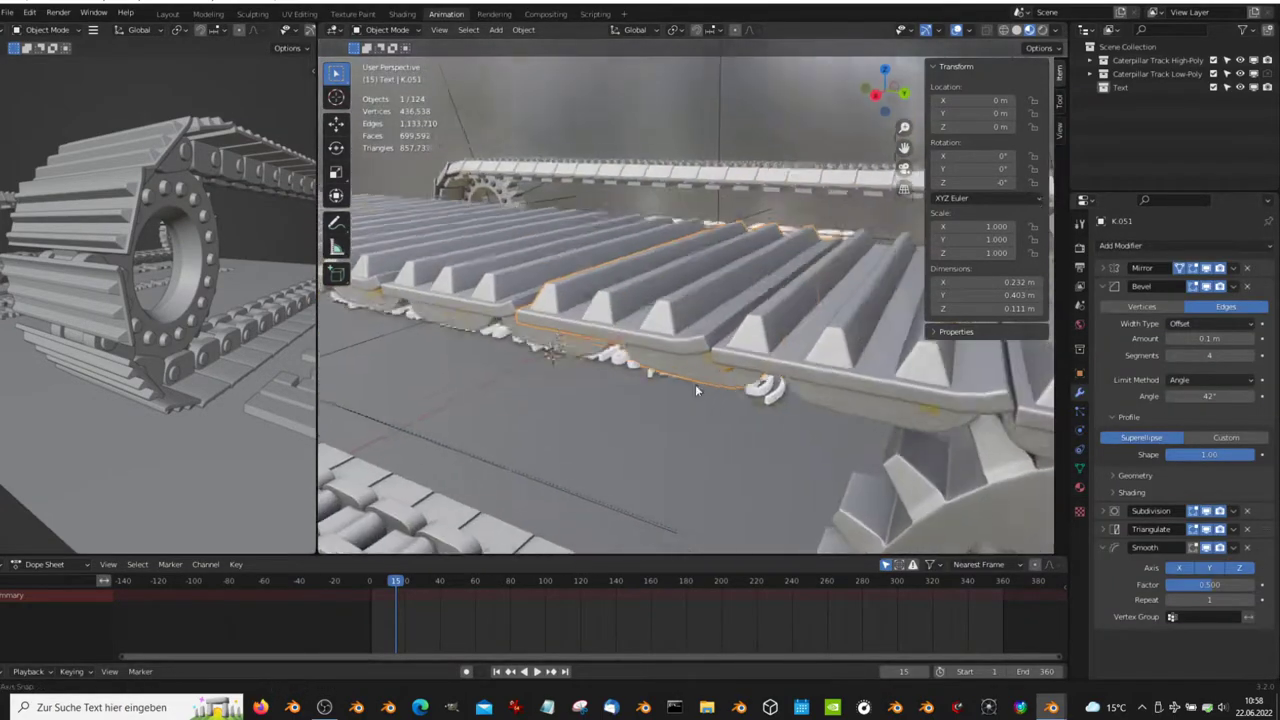
left_click(1105, 287)
left_click_drag(1104, 283, 1092, 421)
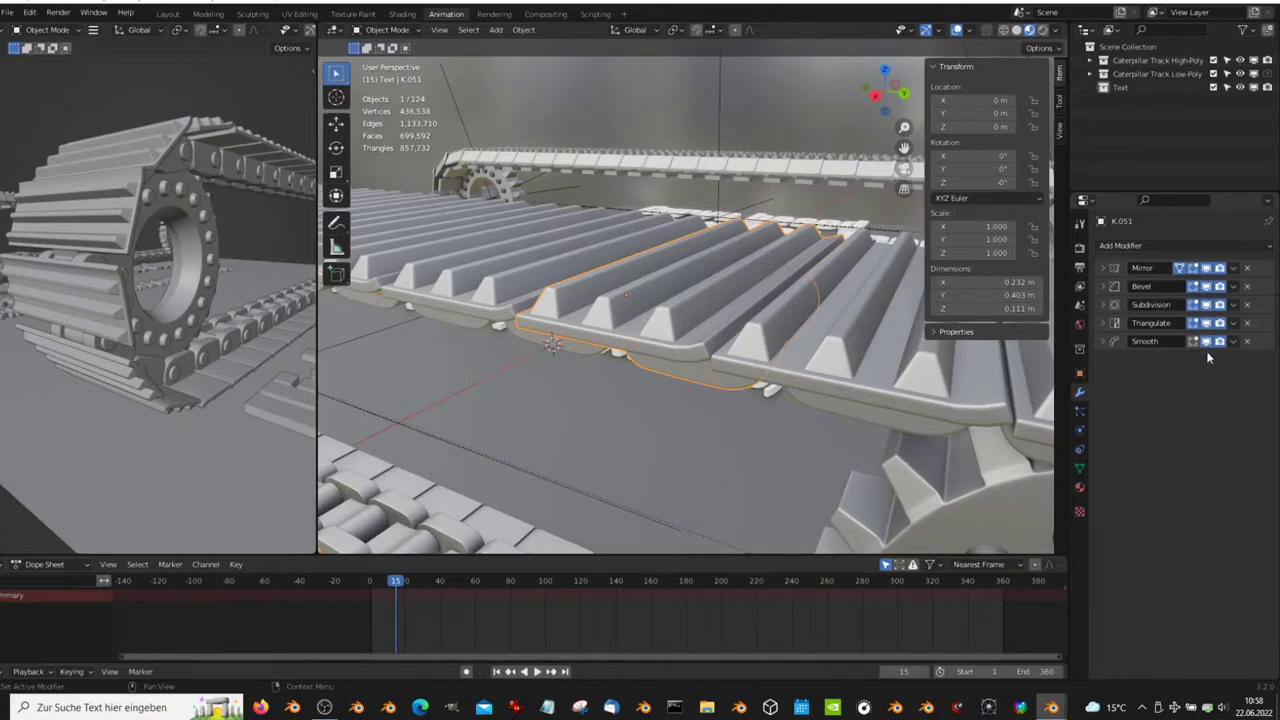
left_click(1206, 268)
left_click(1206, 288)
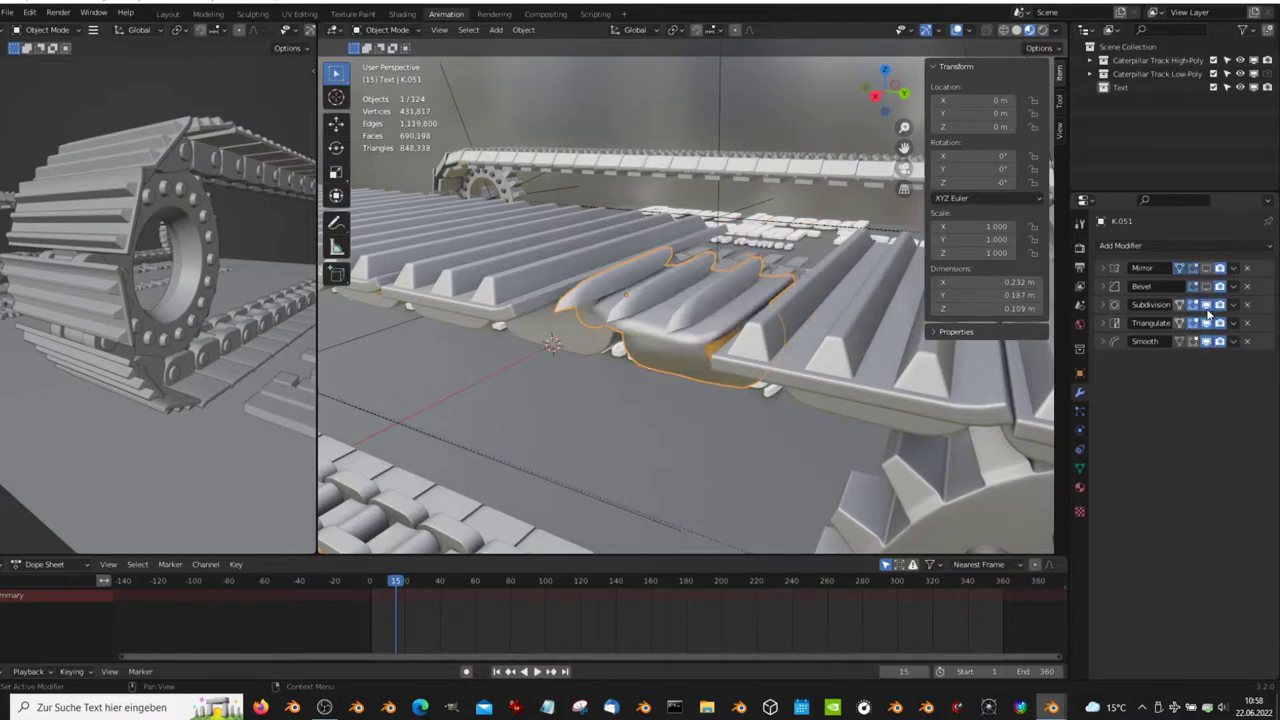
left_click(1206, 306)
left_click(1206, 342)
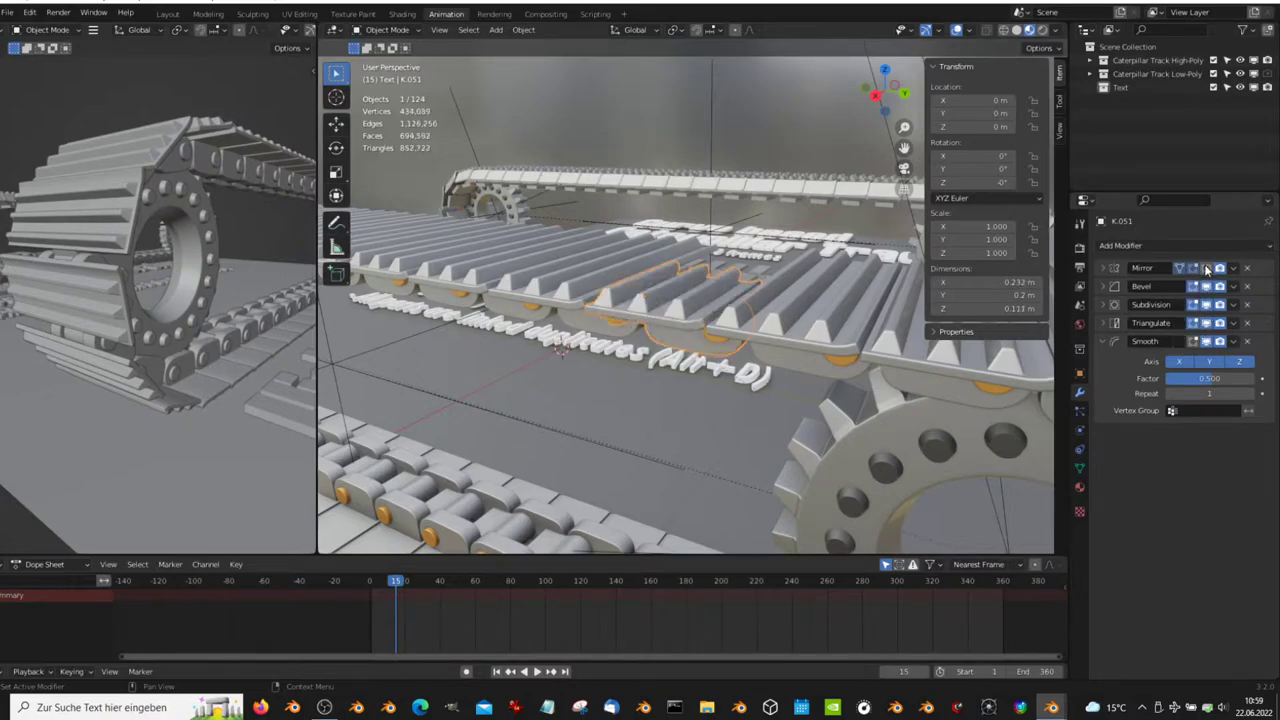
- Expand the Bevel modifier and set its Segments to 1
left_click(1106, 288)
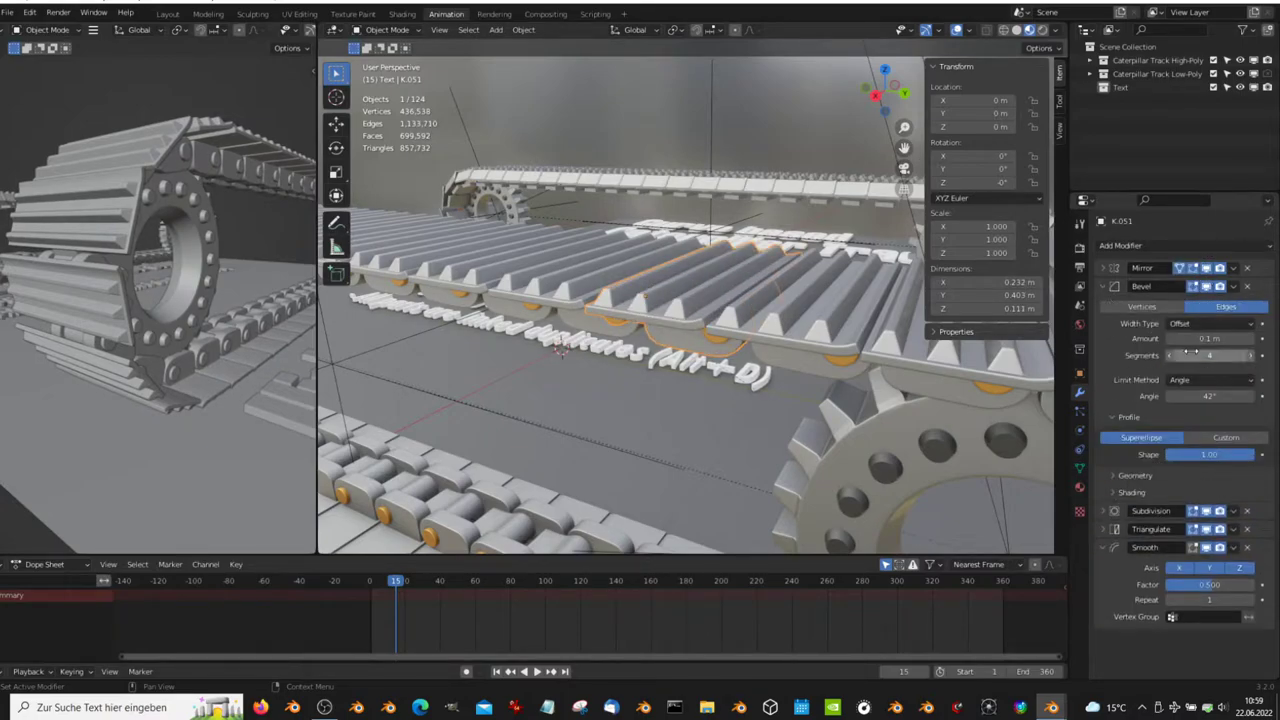
scroll(670, 315, "up", 3)
scroll(670, 315, "up", 3)
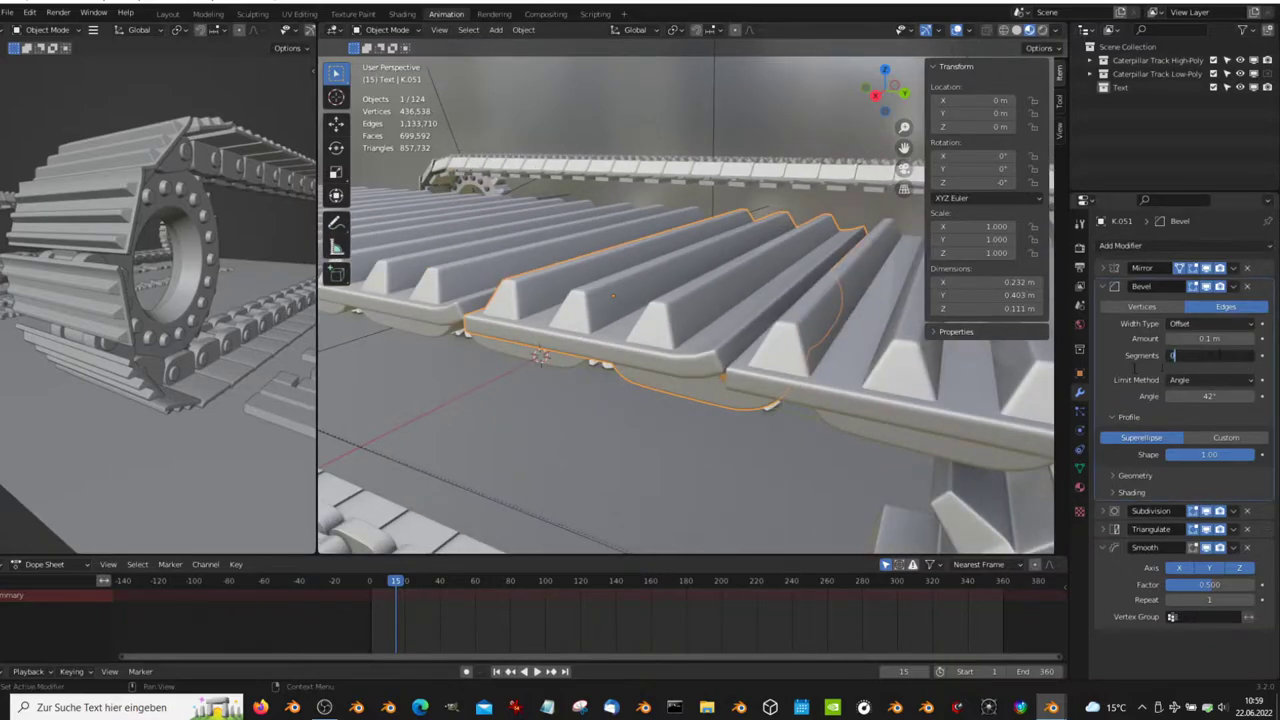
key("Return")
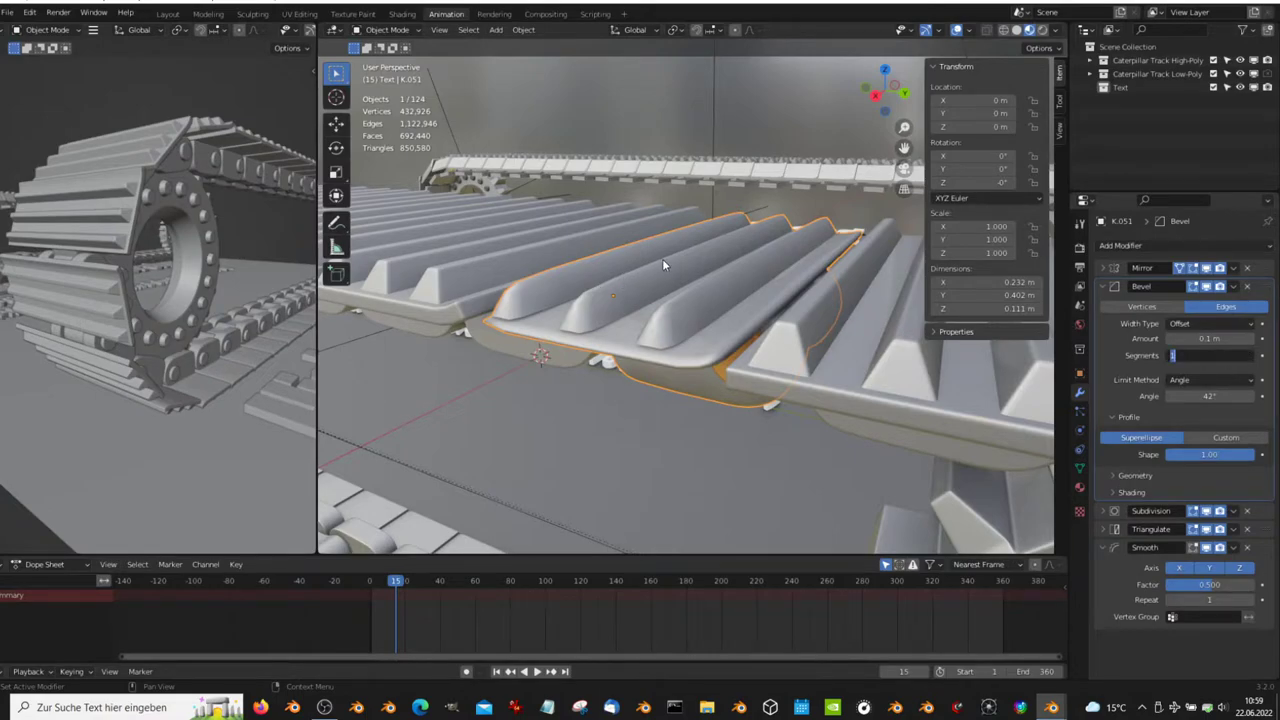
- Select all links sharing K.051's mesh data and copy its modifiers to them
key("shift+l")
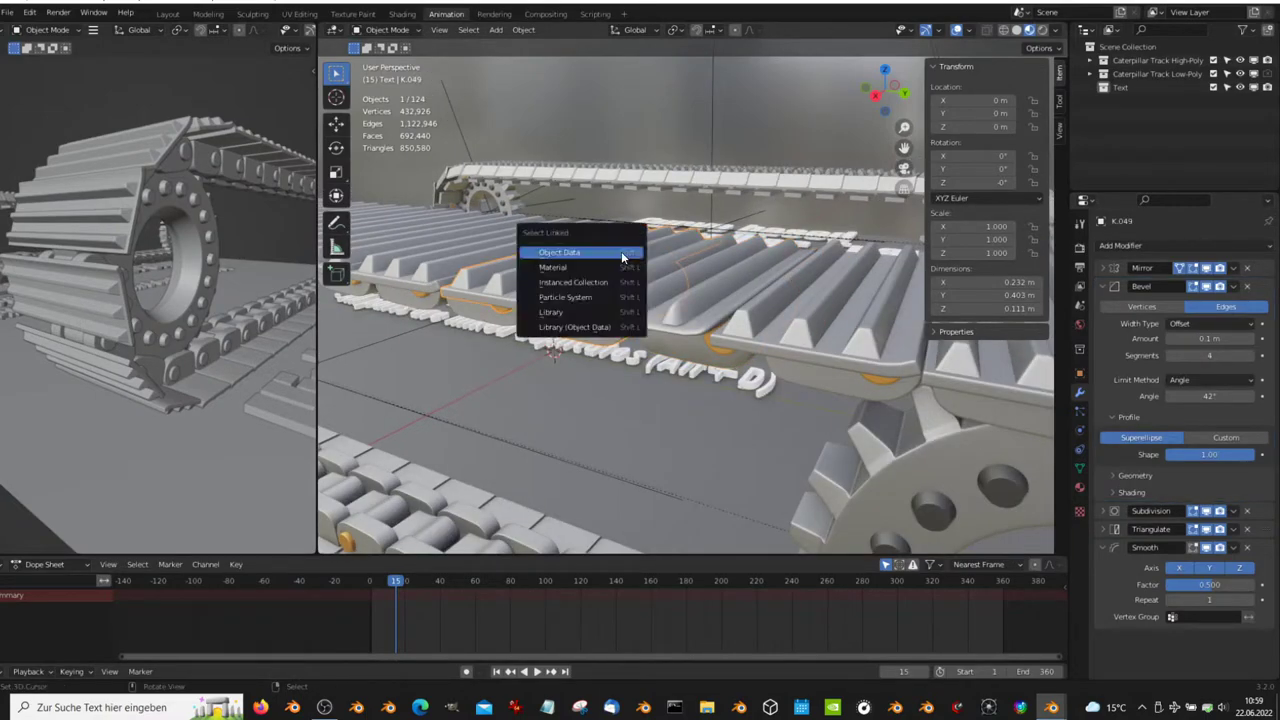
left_click(619, 257)
mouse_move(739, 286)
middle_mouse_down()
mouse_move(732, 262)
mouse_move(510, 234)
mouse_move(716, 274)
middle_mouse_up()
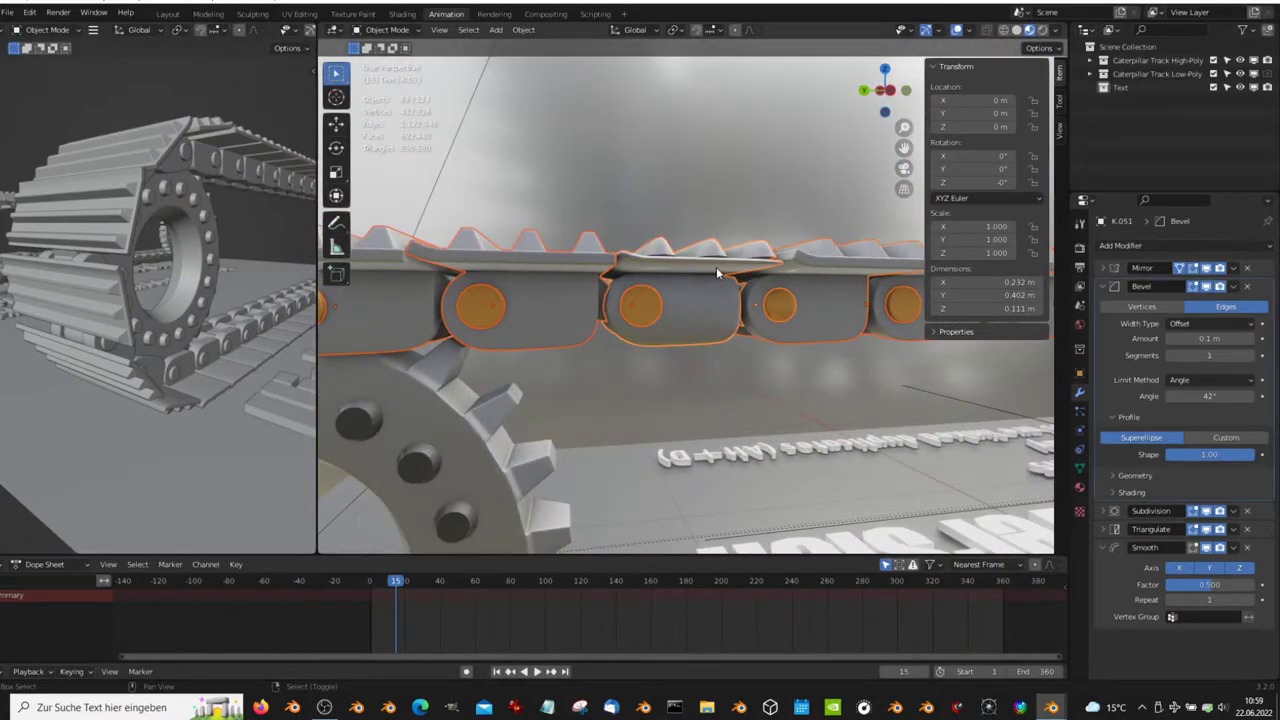
key("ctrl+l")
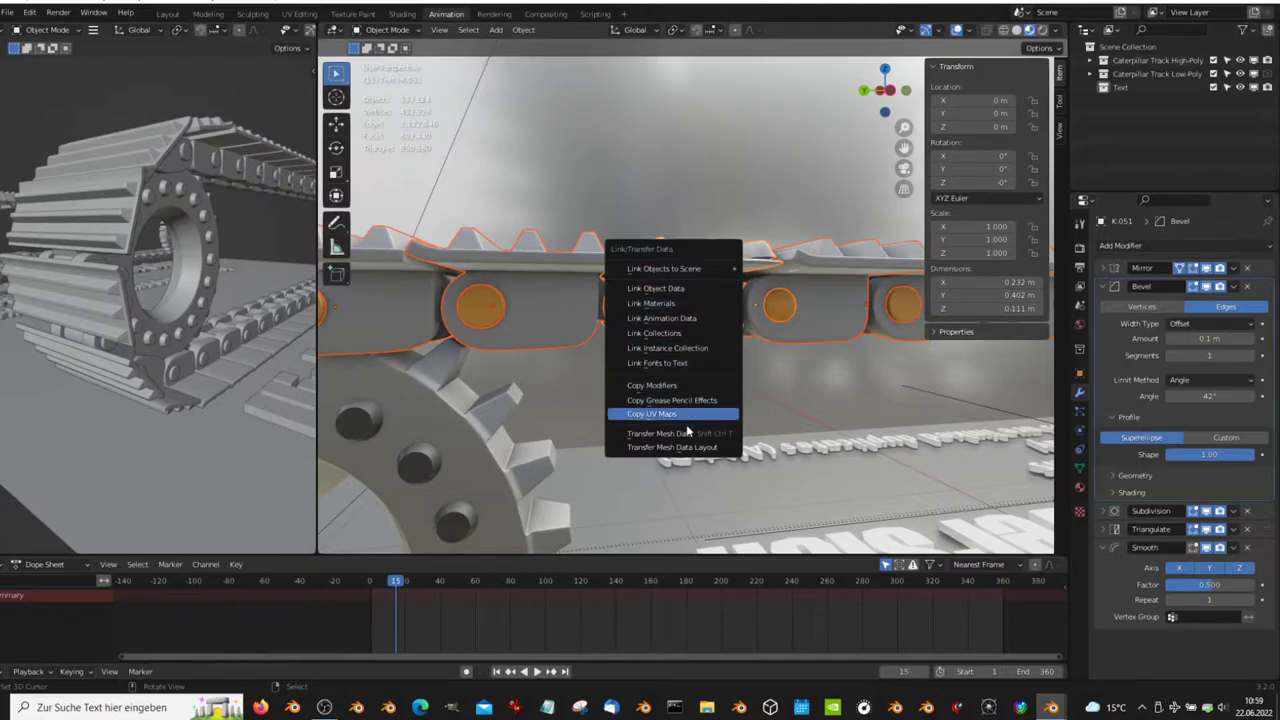
left_click(640, 382)
- Copy the 2-segment bevel modifier stack onto the selected parts again and play the animation
mouse_move(552, 184)
middle_mouse_down()
mouse_move(824, 174)
mouse_move(854, 217)
middle_mouse_up()
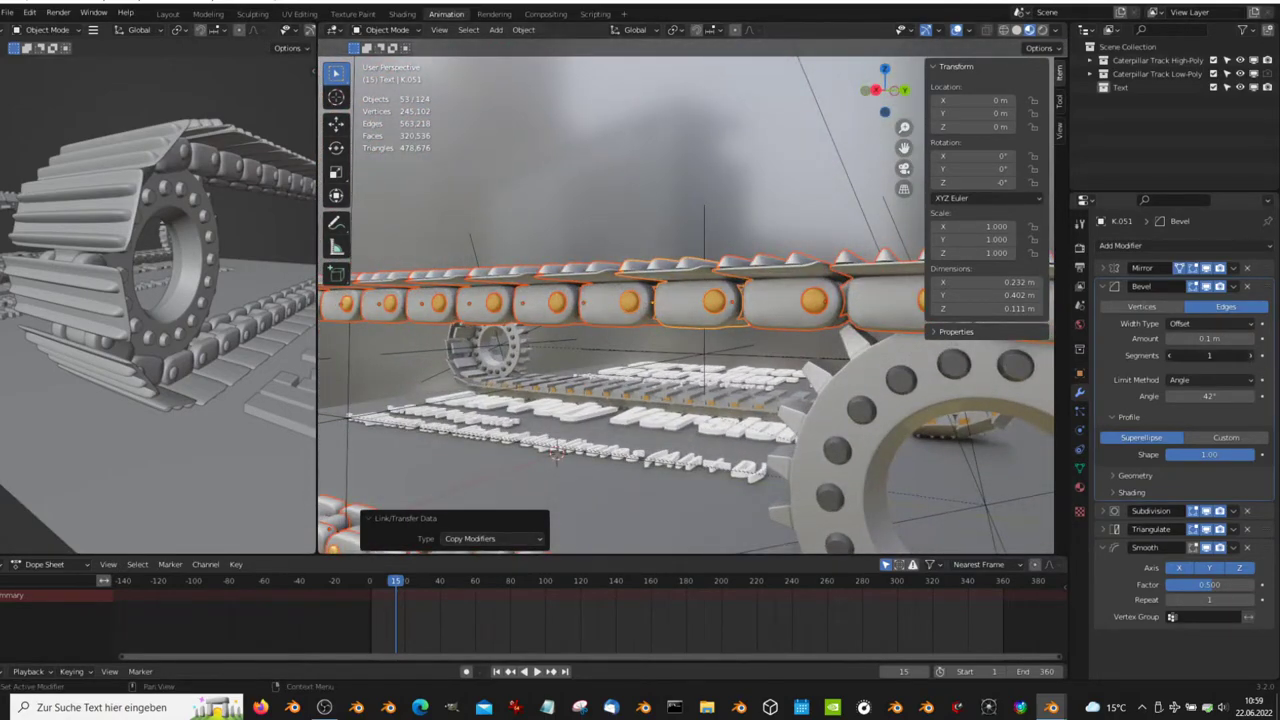
key("ctrl+l")
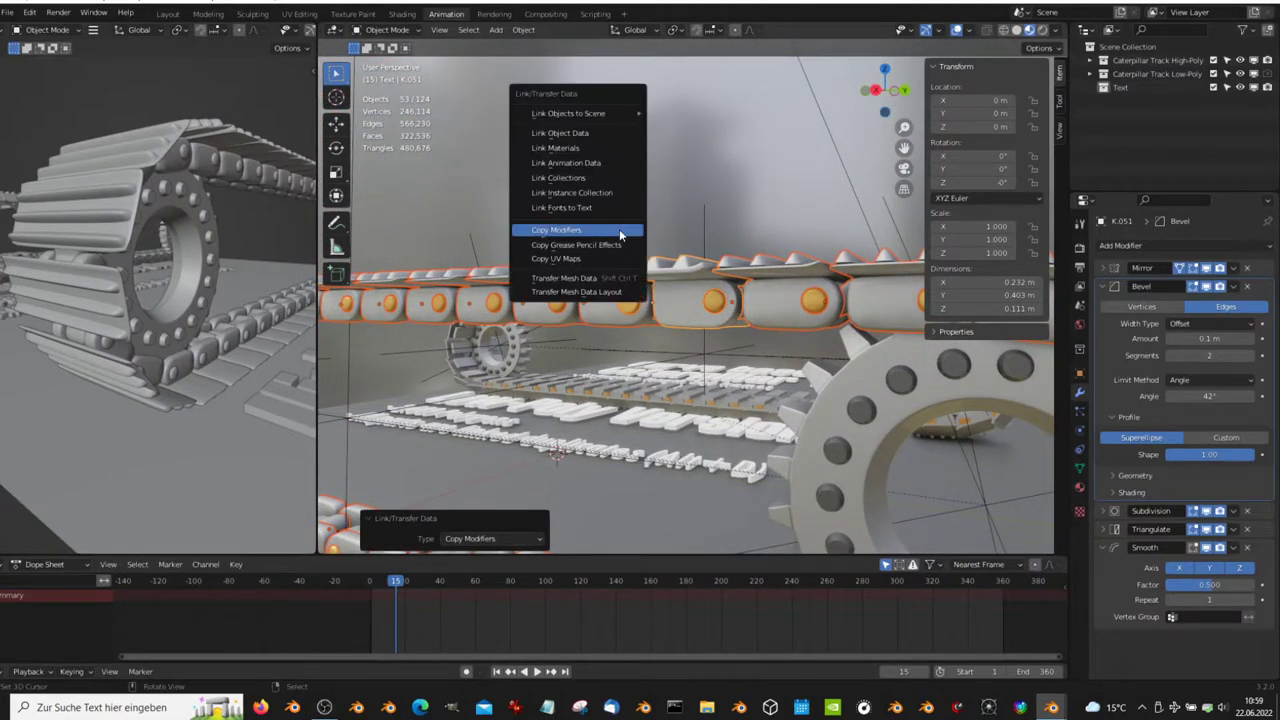
left_click(619, 230)
middle_click_drag(620, 237, 1028, 421)
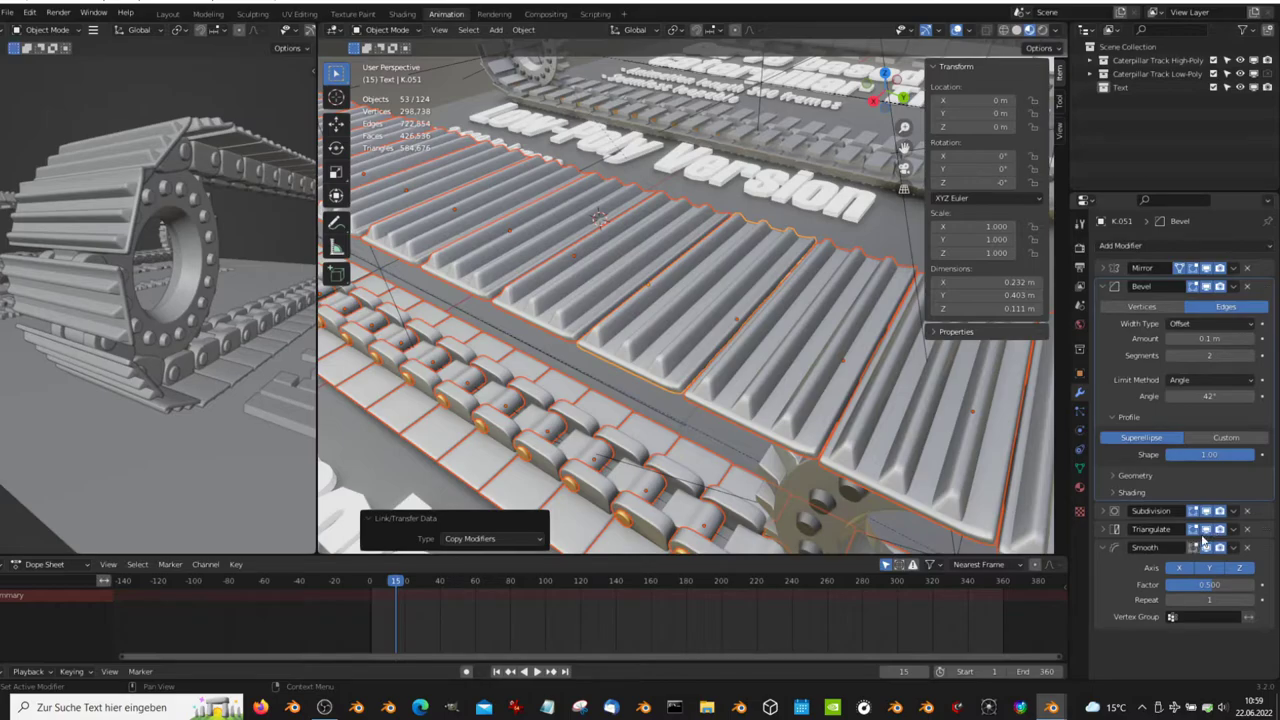
middle_click_drag(1000, 420, 815, 296)
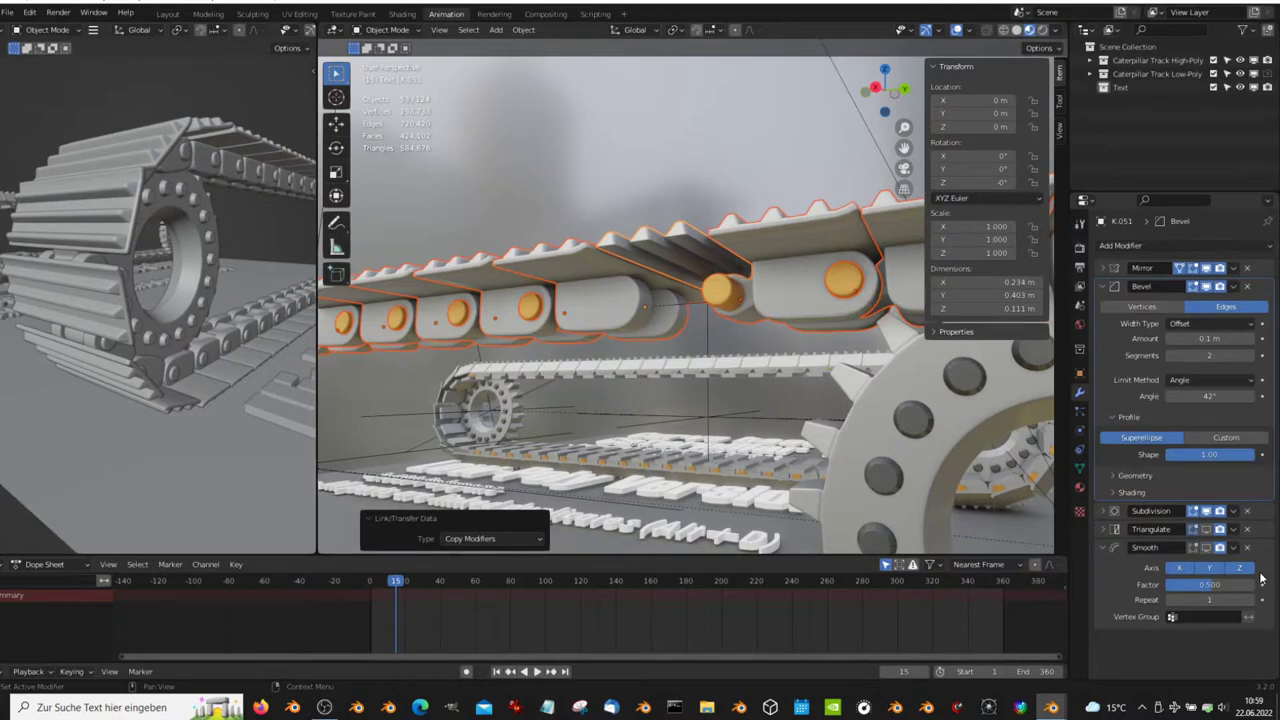
key("ctrl+l")
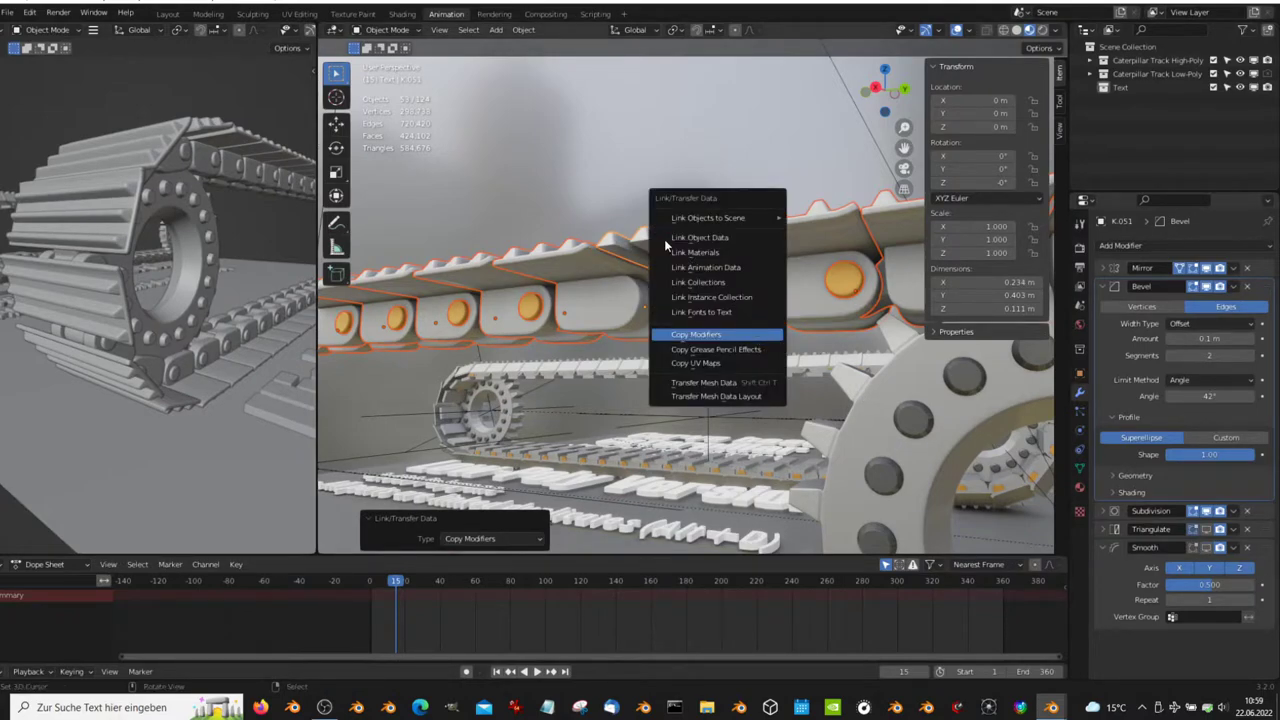
mouse_move(714, 358)
middle_mouse_down()
mouse_move(728, 325)
mouse_move(762, 407)
mouse_move(733, 313)
middle_mouse_up()
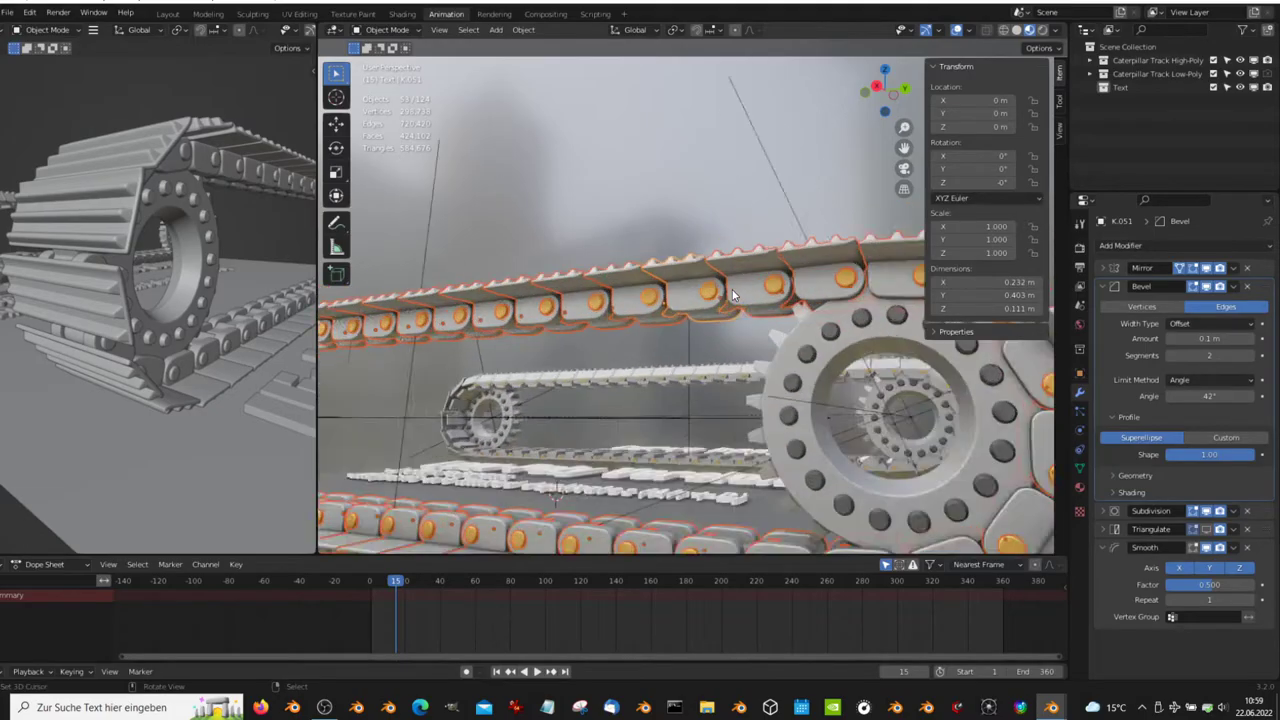
key("space")
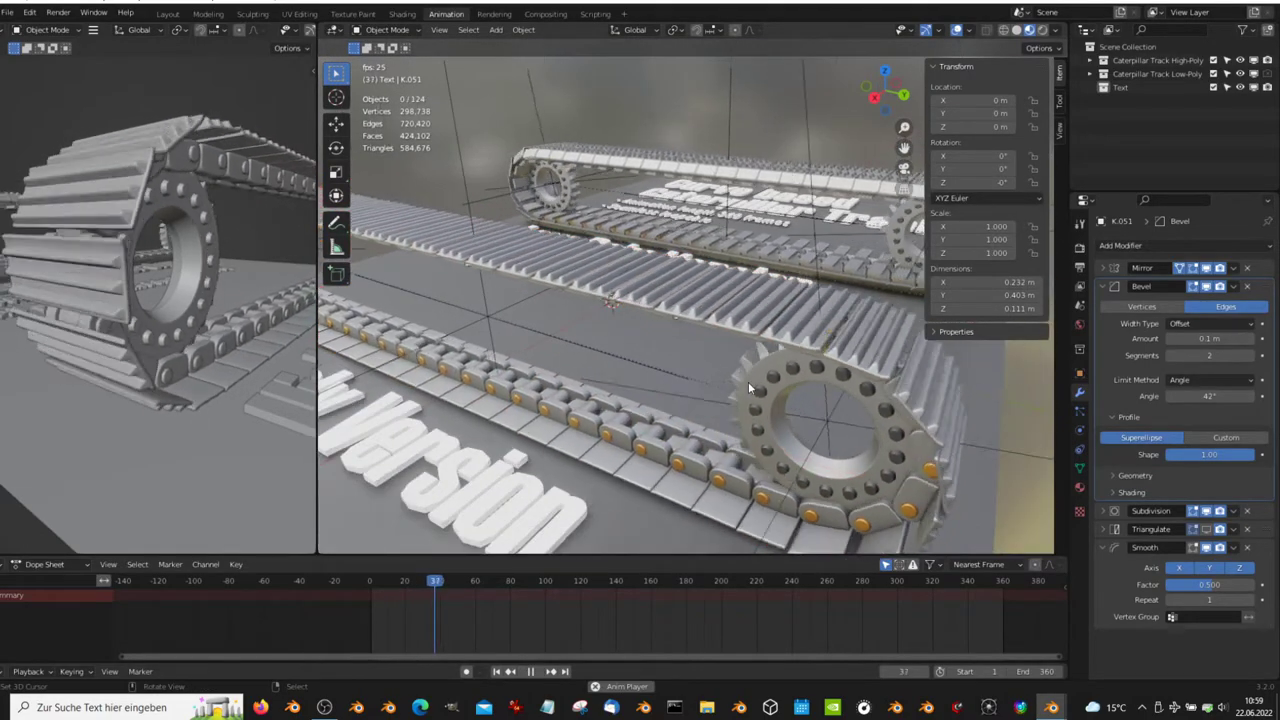
- Select all the track and gear objects in the scene
key("ctrl+alt+space")
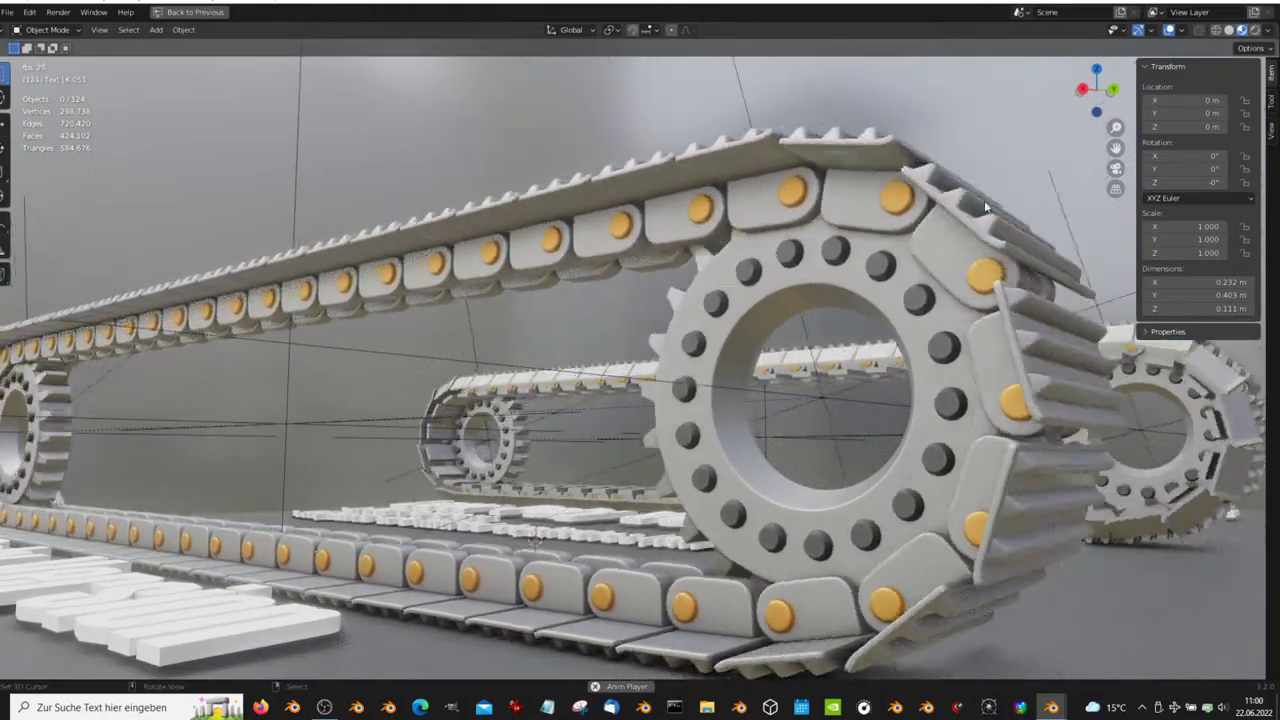
key("a")
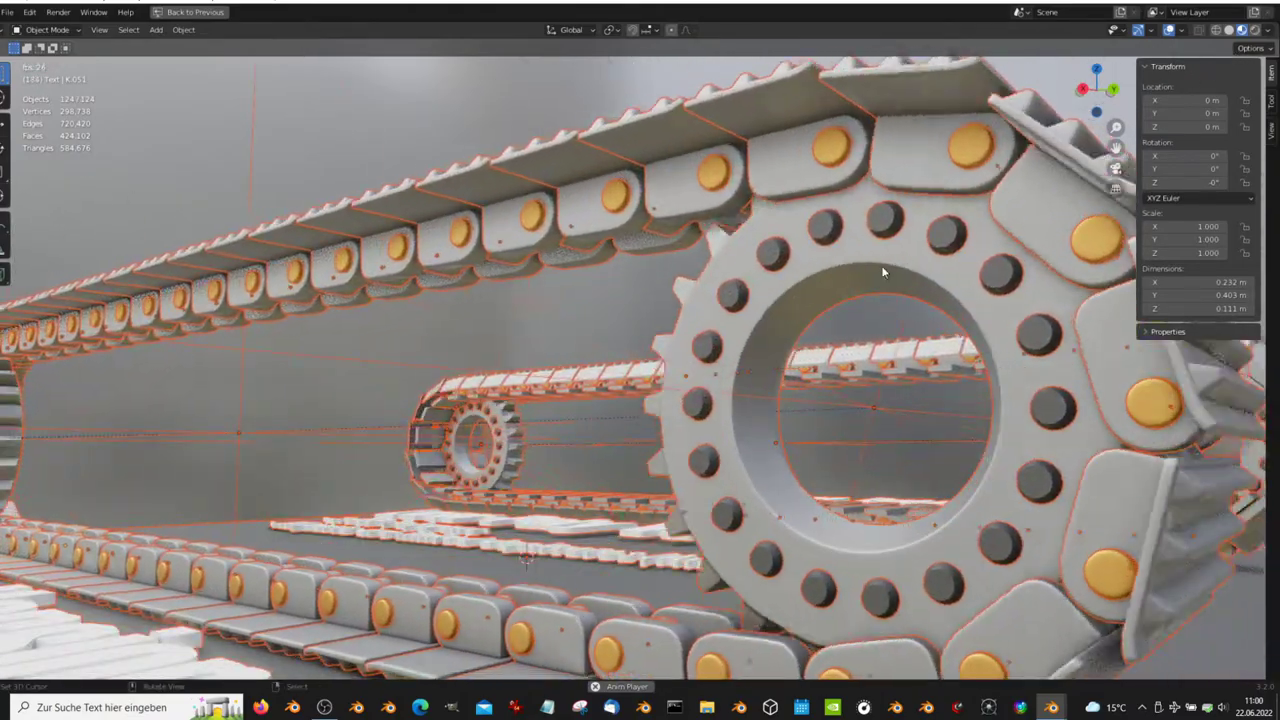
key("ctrl+alt+space")
- Tick Wireframe under Object Properties > Viewport Display and maximise the 3D view
left_click(1079, 372)
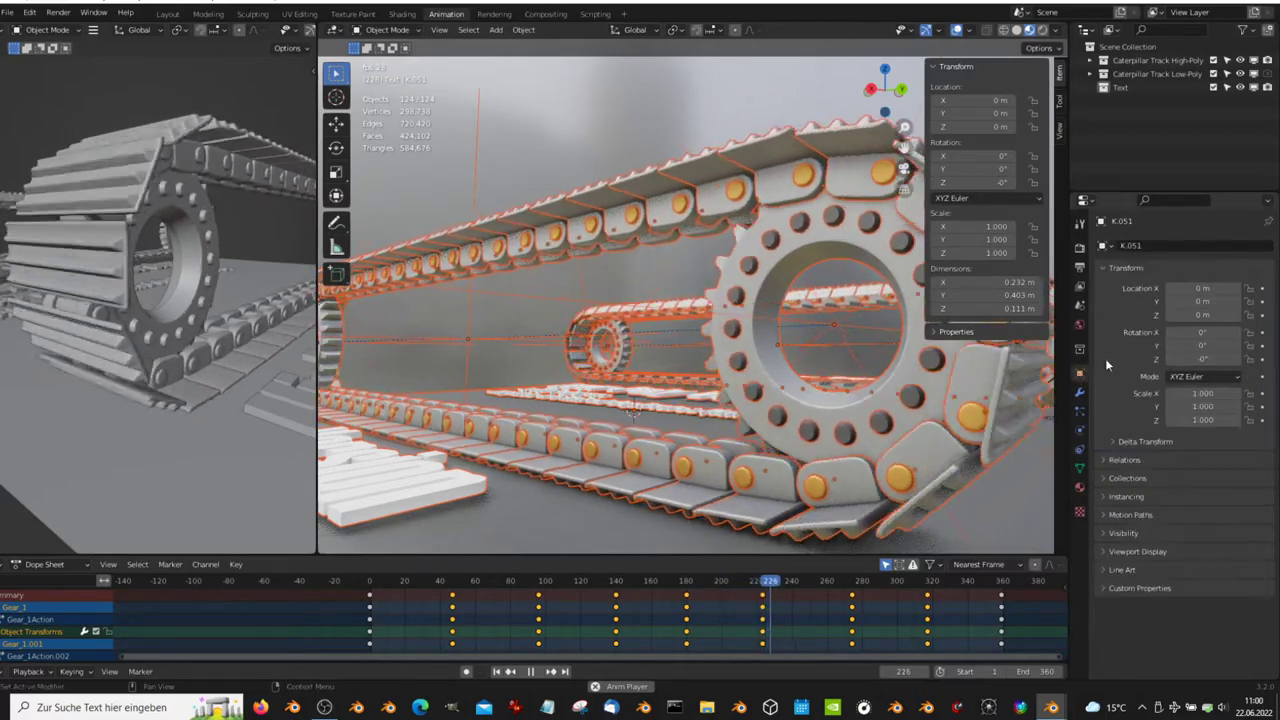
left_click(1110, 551)
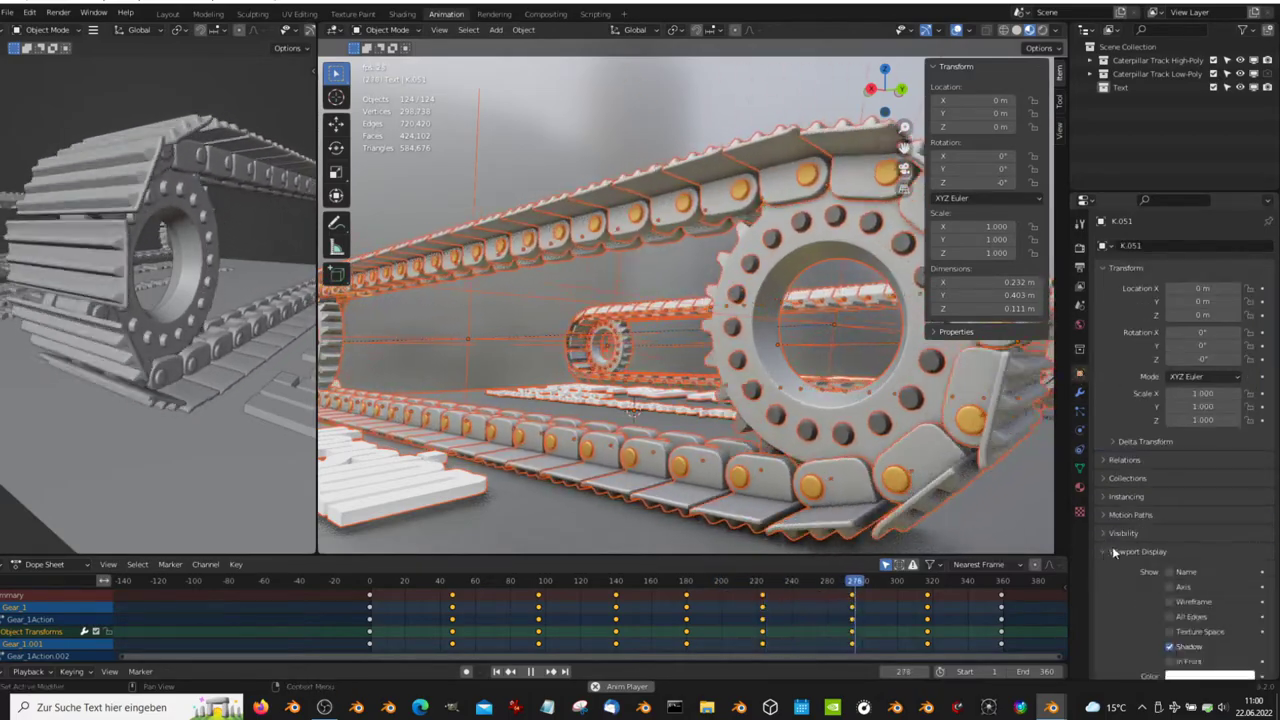
scroll(1112, 546, "down", 2)
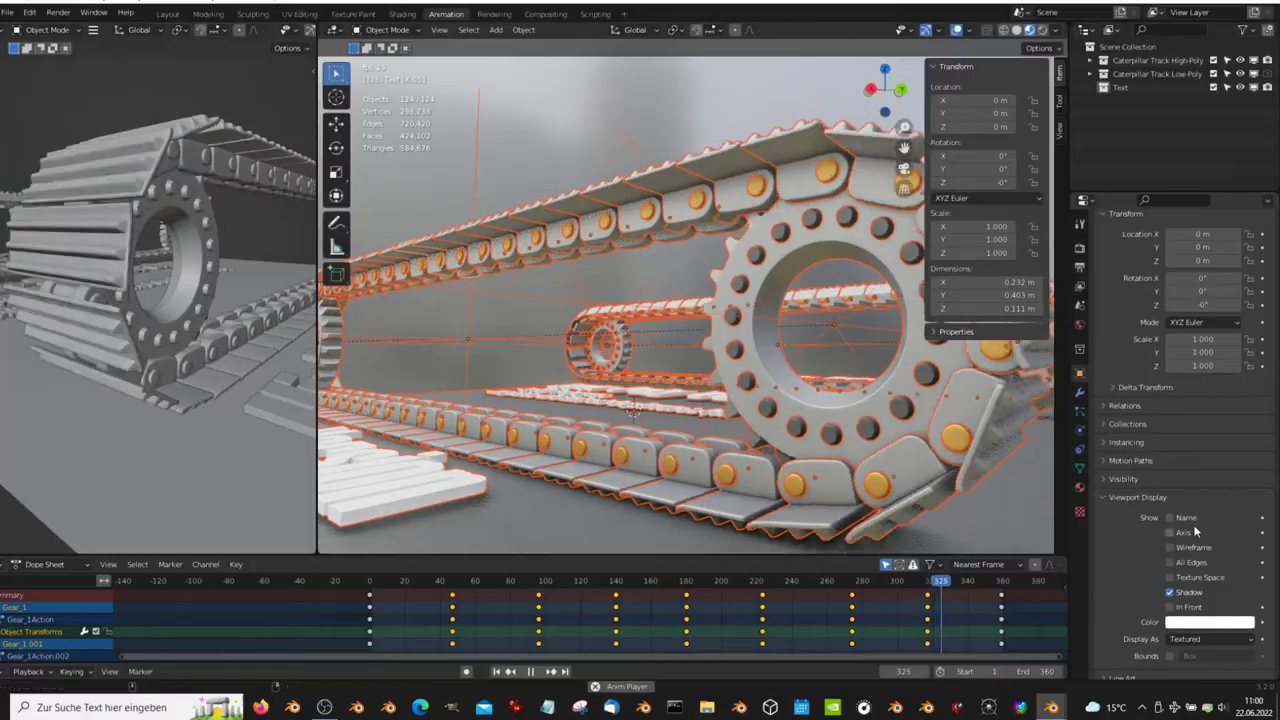
left_click(1171, 548)
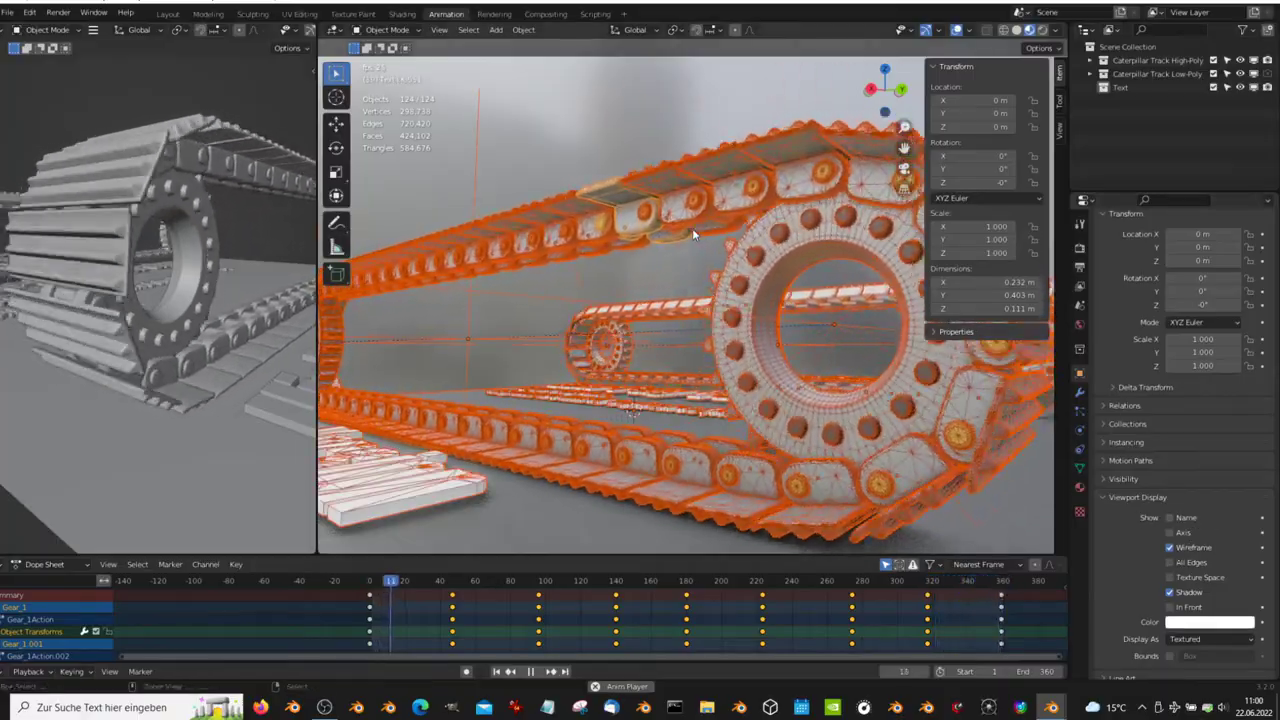
key("ctrl+alt+space")
key("alt+a")
key("Caps_Lock")
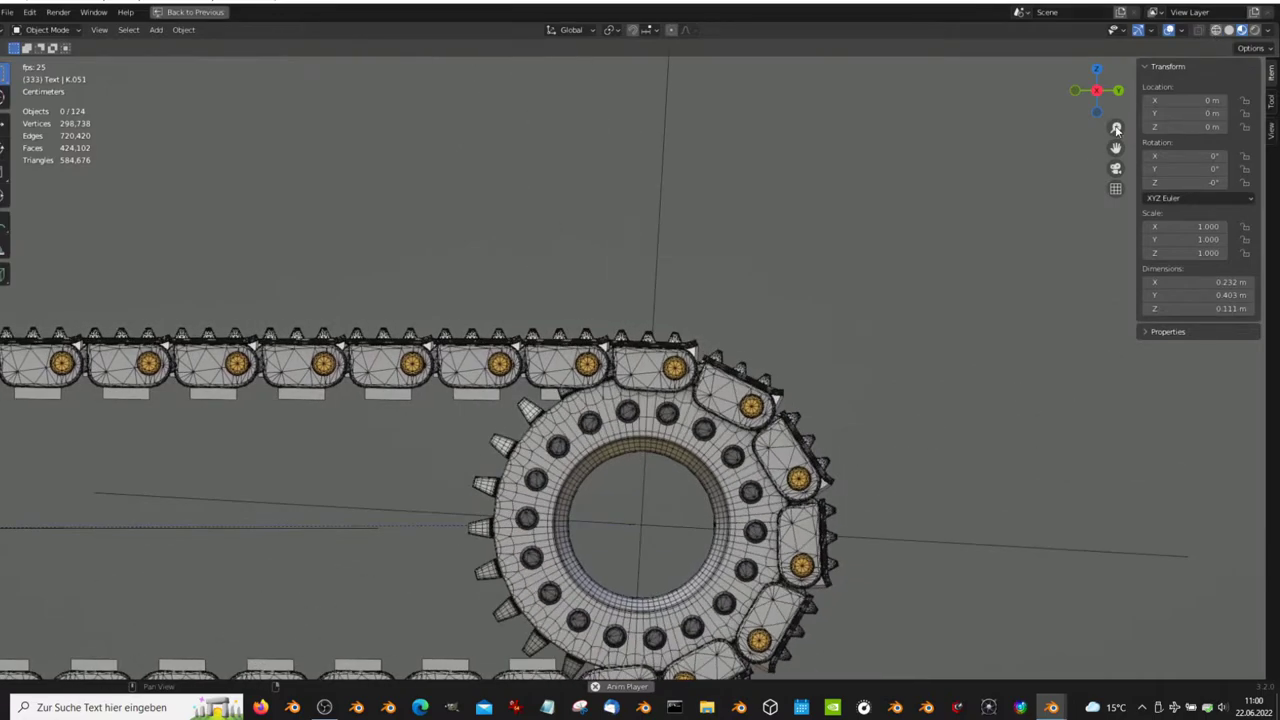
- Switch to wireframe shading and zoom in to watch the chain wrap the gear
key("shift+z")
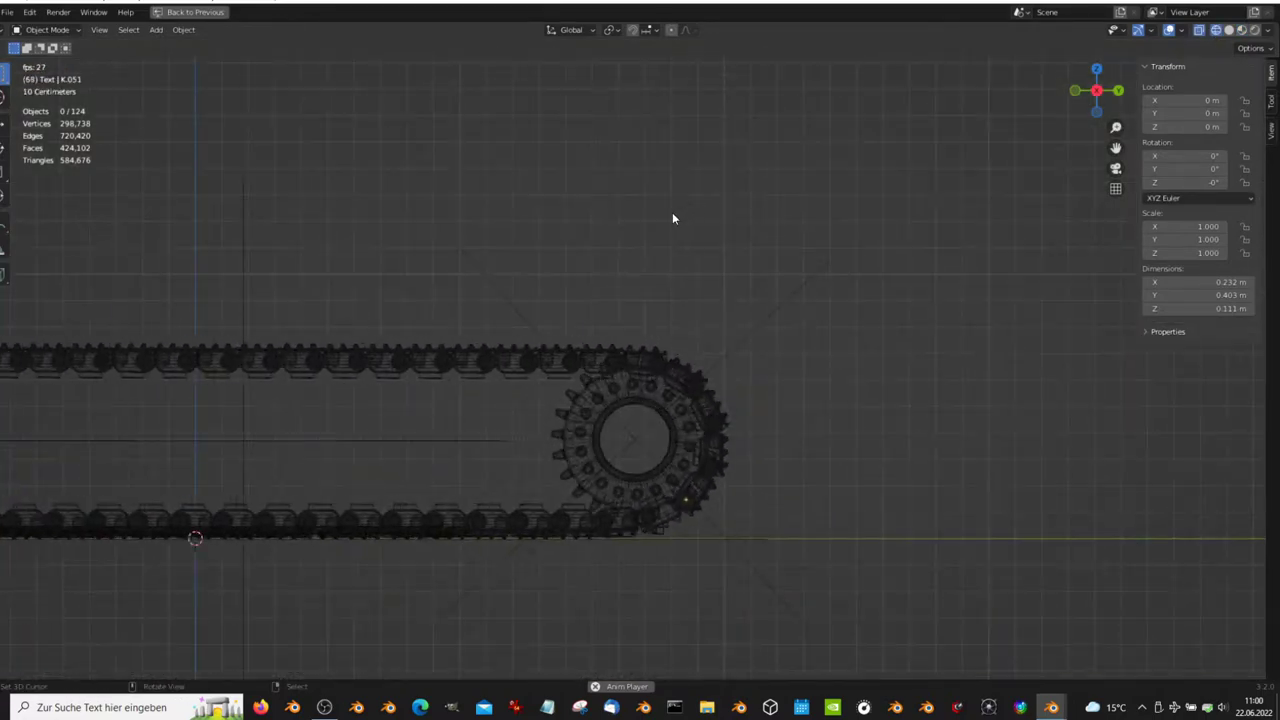
key("space")
scroll(1080, 277, "up", 5)
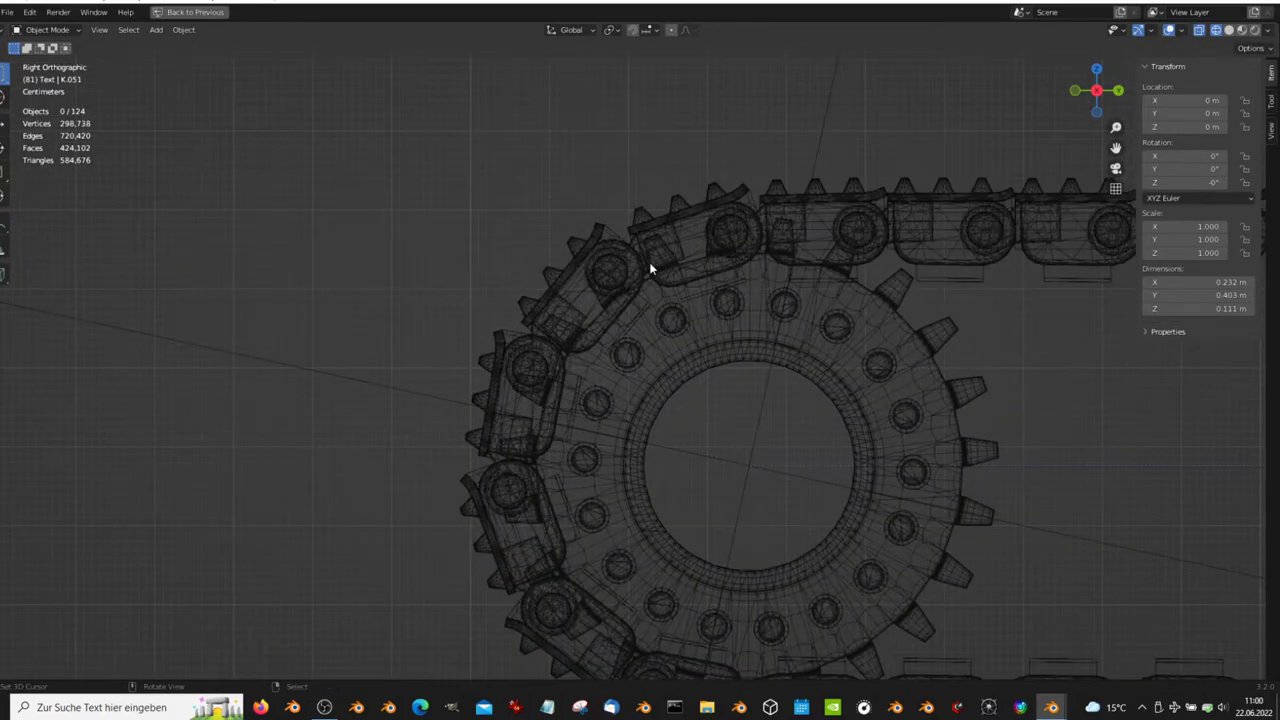
scroll(649, 262, "up", 4)
key("space")
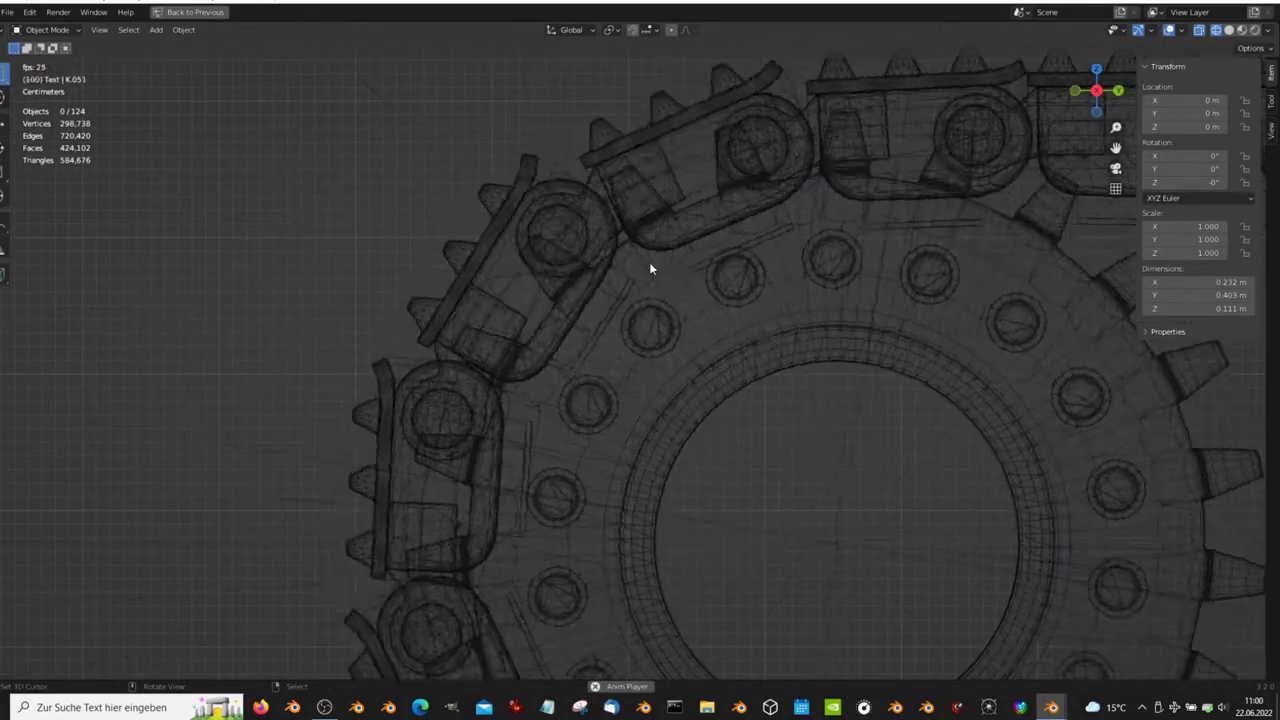
key("space")
key("space")
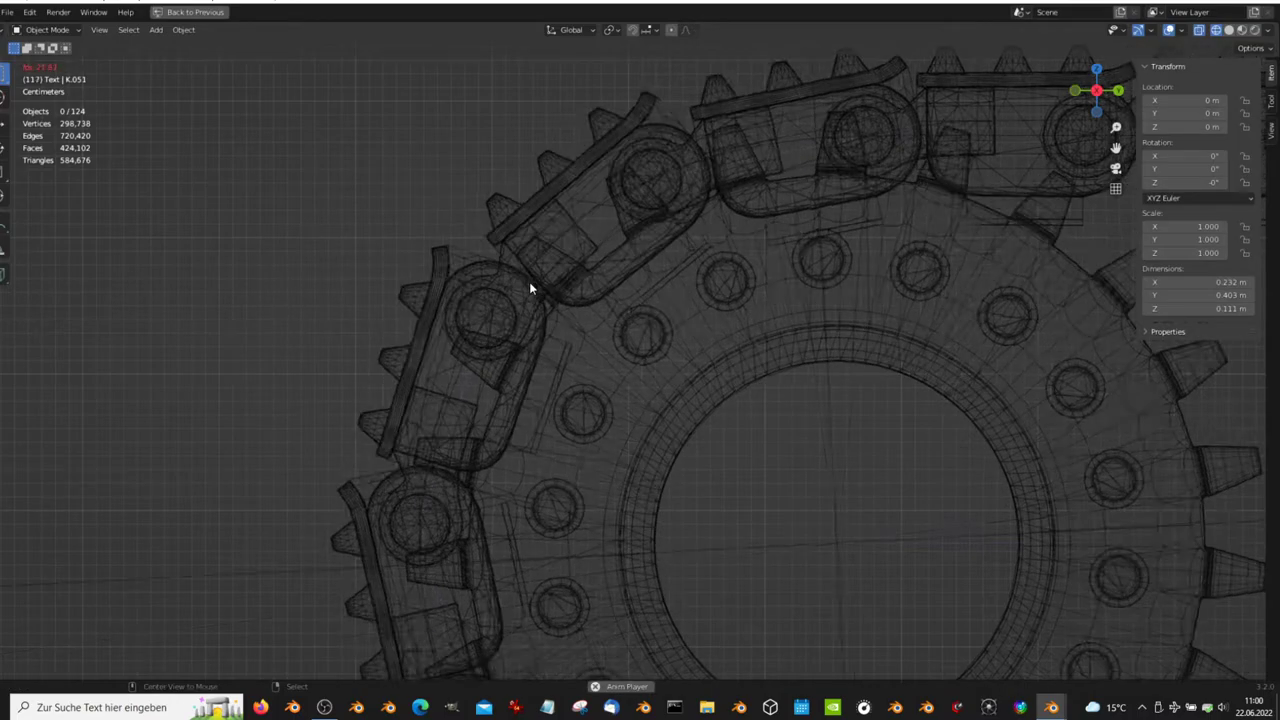
- Zoom back out, return to solid shading and orbit to a perspective view of the plate
scroll(529, 281, "down", 6)
scroll(795, 352, "down", 5)
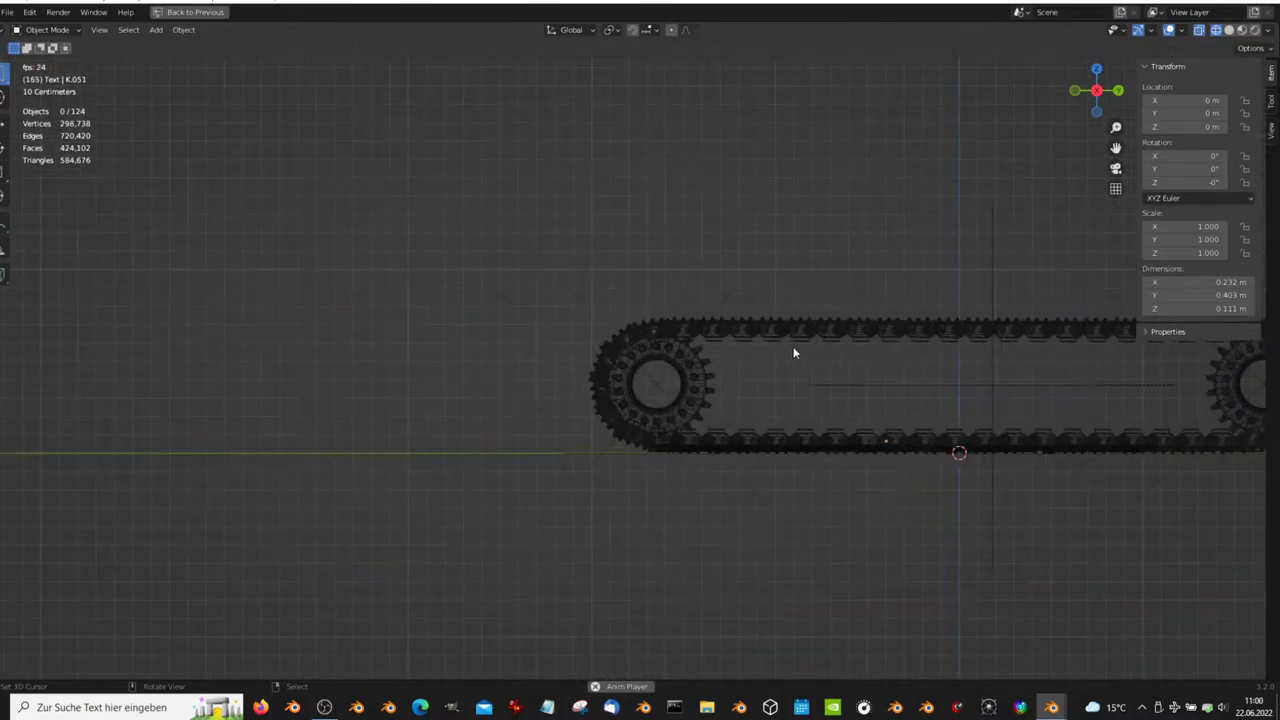
left_click(1243, 31)
mouse_move(811, 263)
middle_mouse_down()
mouse_move(556, 313)
mouse_move(396, 294)
mouse_move(475, 314)
mouse_move(453, 336)
mouse_move(455, 375)
mouse_move(469, 368)
middle_mouse_up()
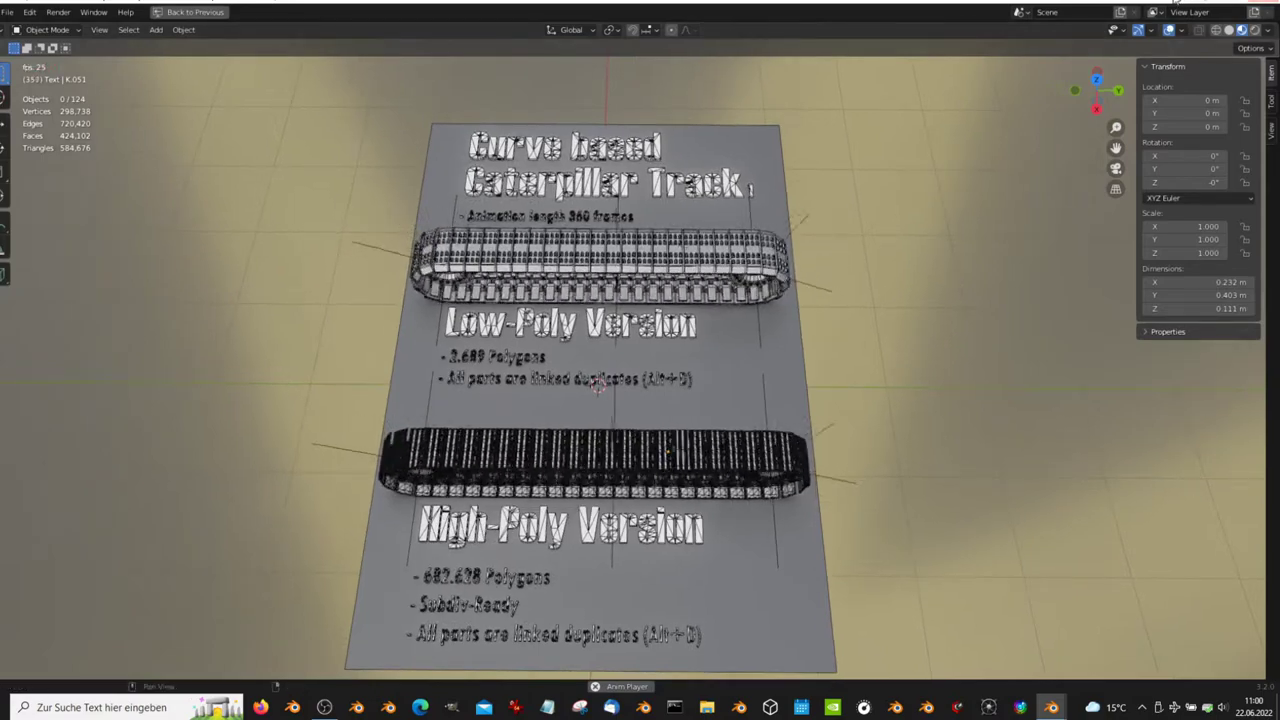
- Orbit to a top-down view of the plate showing both tracks and their labels
mouse_move(688, 291)
middle_mouse_down()
mouse_move(683, 326)
mouse_move(676, 293)
middle_mouse_up()
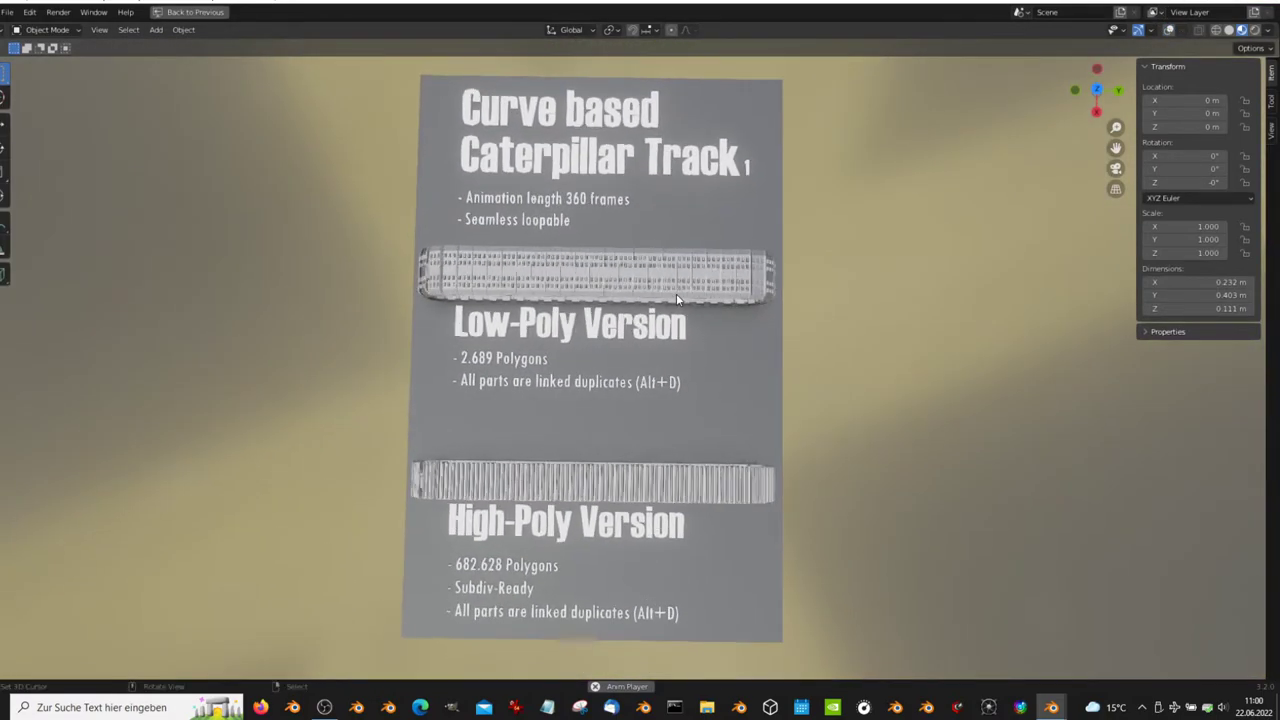